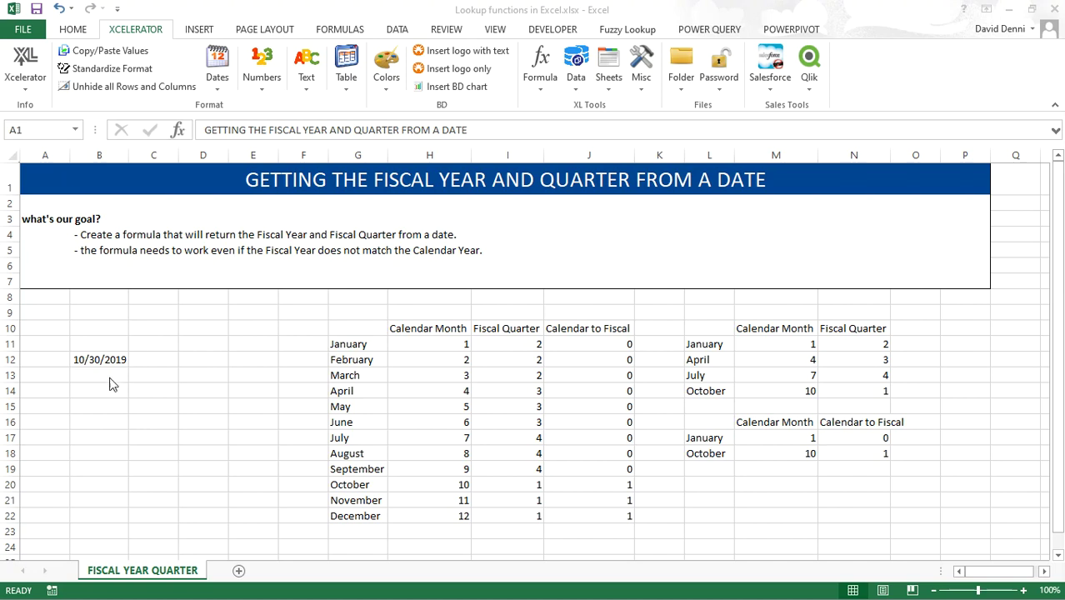
# - Walk through the B12 date and the month table: January is fiscal quarter 2, October is quarter 1
pyautogui.hotkey('alt', 'Tab')
pyautogui.press('F2')
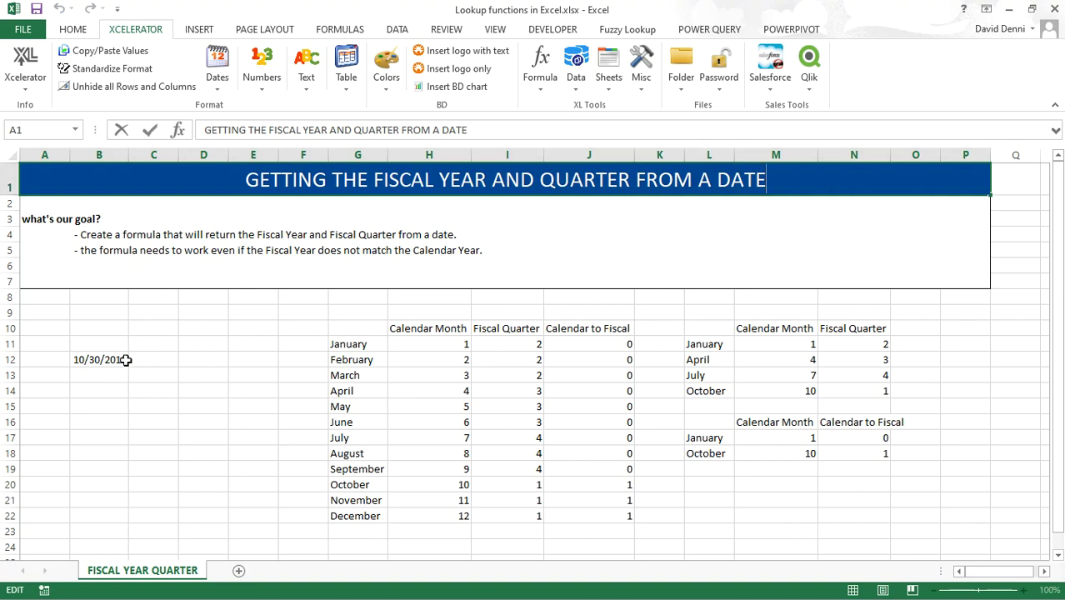
pyautogui.click(110, 359)
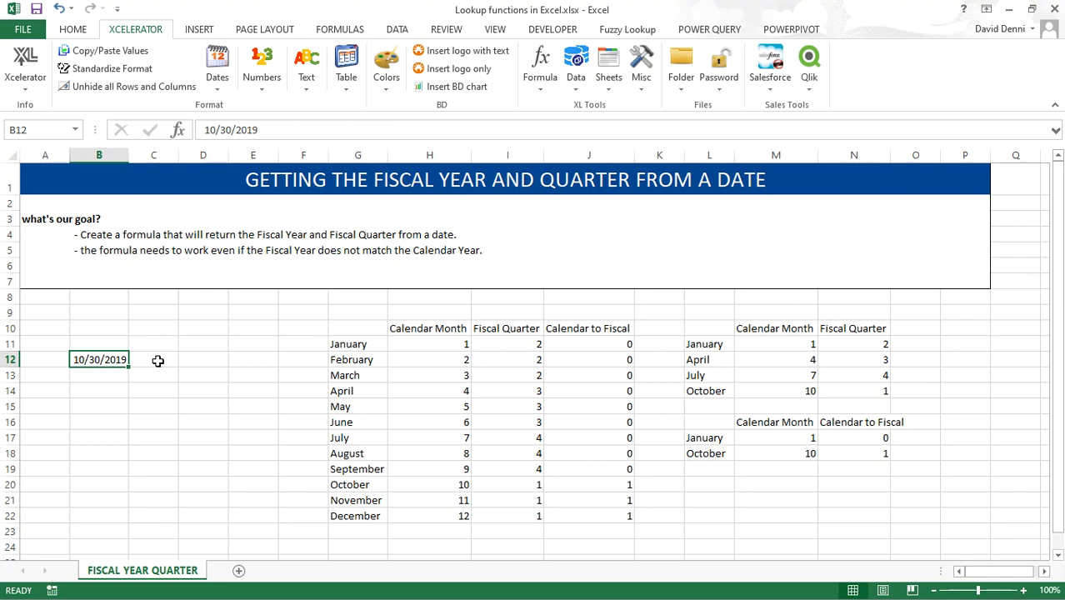
pyautogui.moveTo(344, 329); pyautogui.dragTo(942, 534)
pyautogui.click(495, 428)
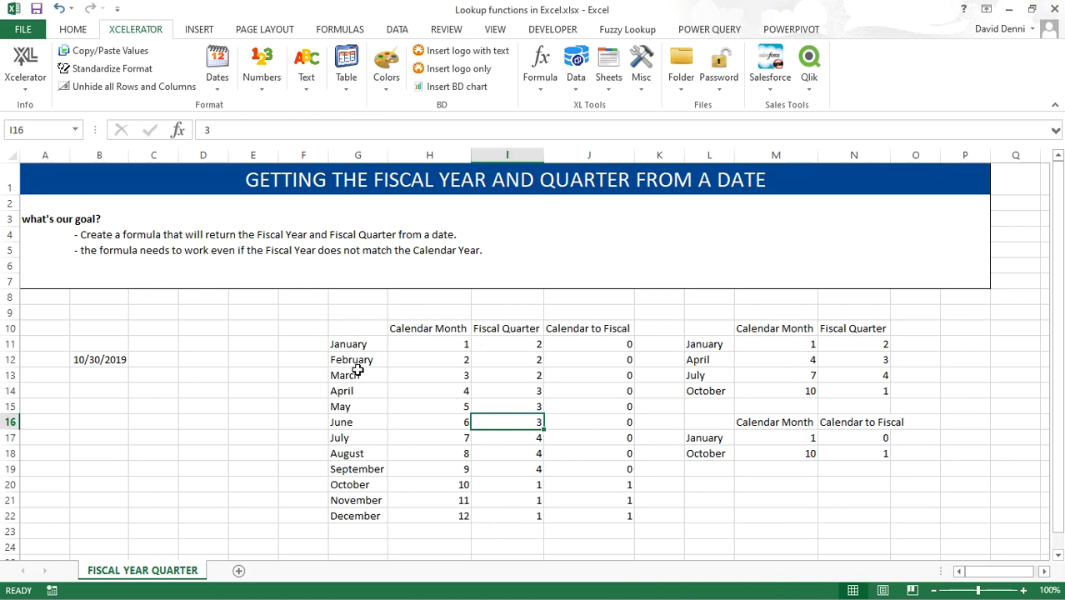
pyautogui.click(355, 343)
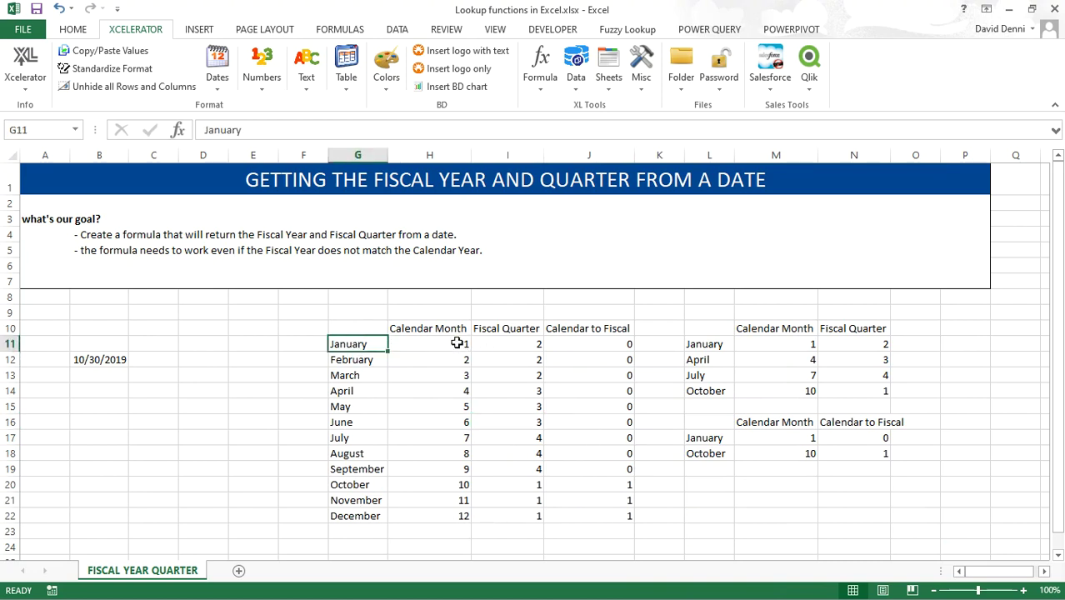
pyautogui.click(436, 342)
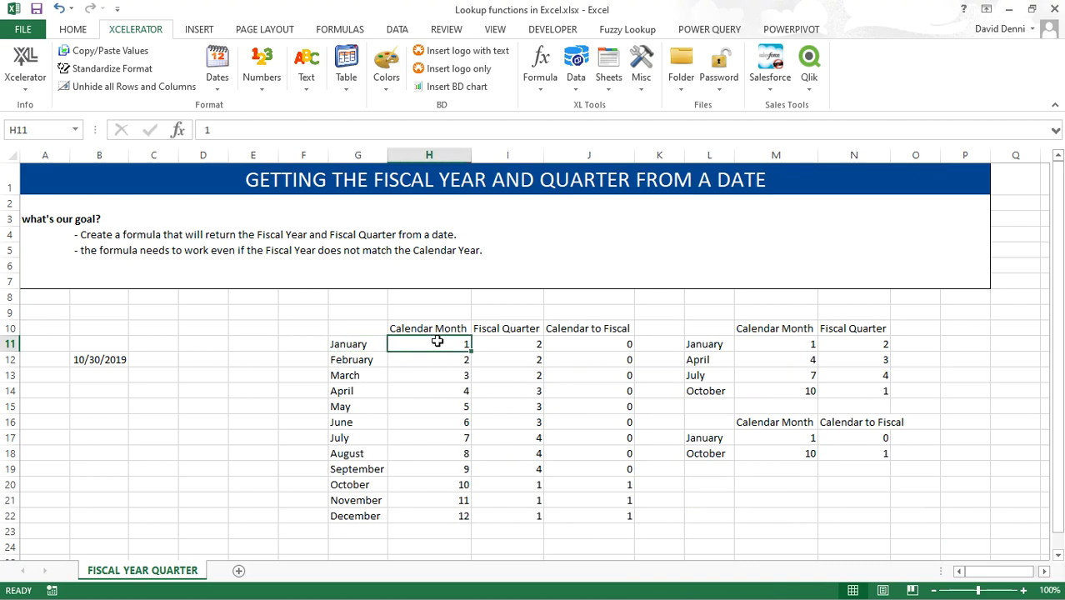
pyautogui.click(431, 518)
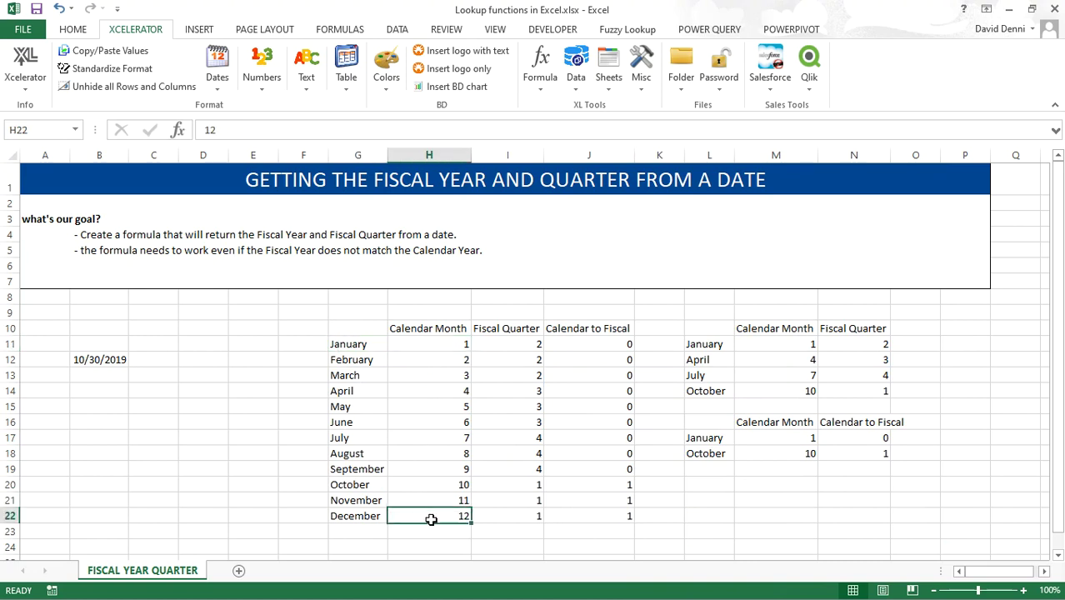
pyautogui.click(501, 345)
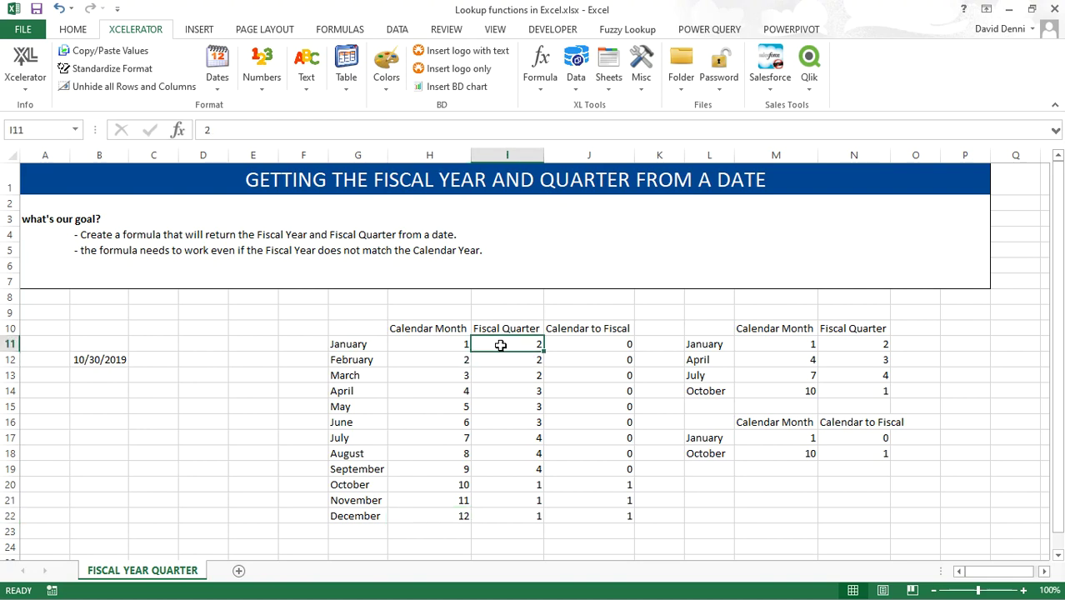
pyautogui.click(498, 485)
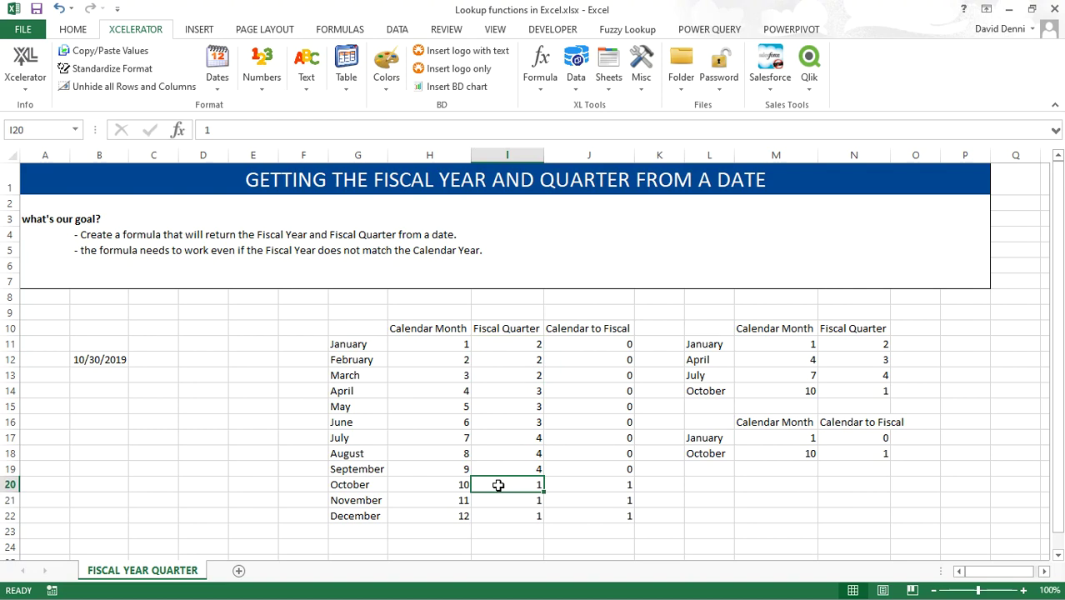
pyautogui.click(586, 328)
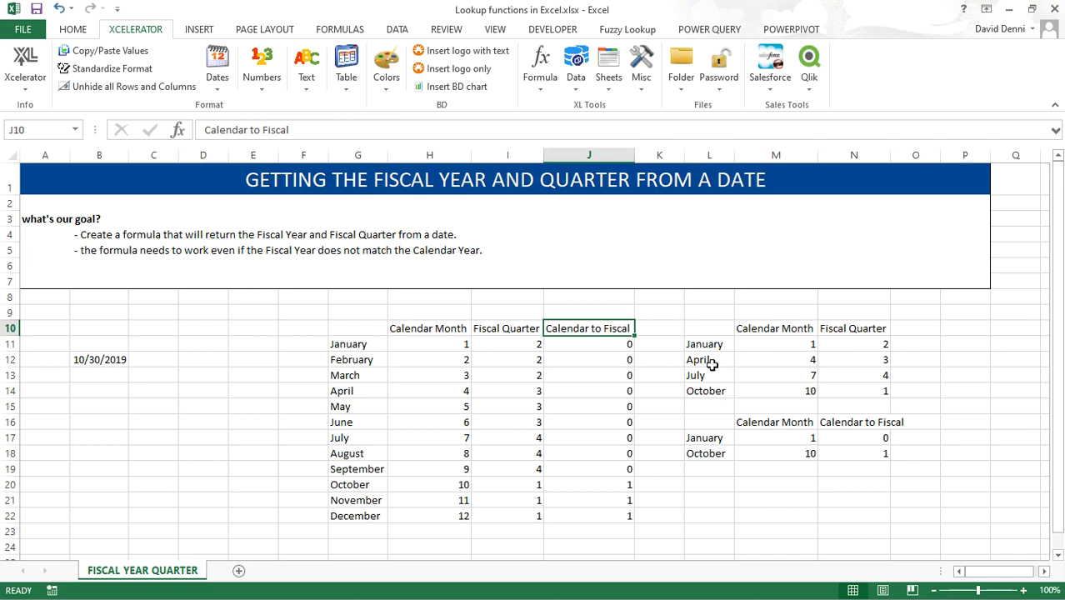
# - Point out the quarter-start months and the calendar-to-fiscal offsets: January 0, October 1
pyautogui.moveTo(715, 344); pyautogui.dragTo(711, 394)
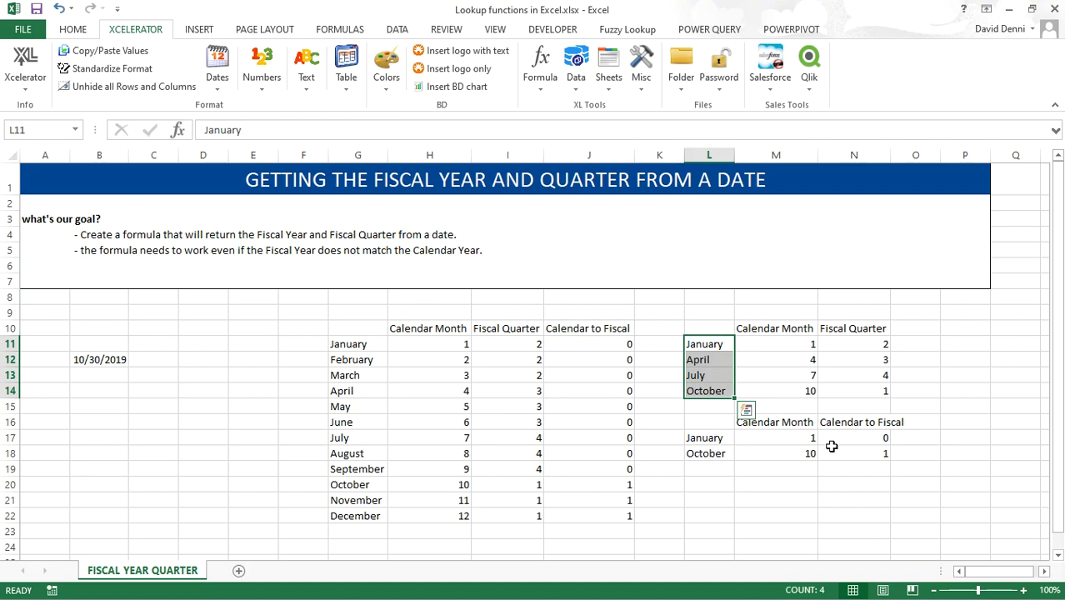
pyautogui.click(701, 438)
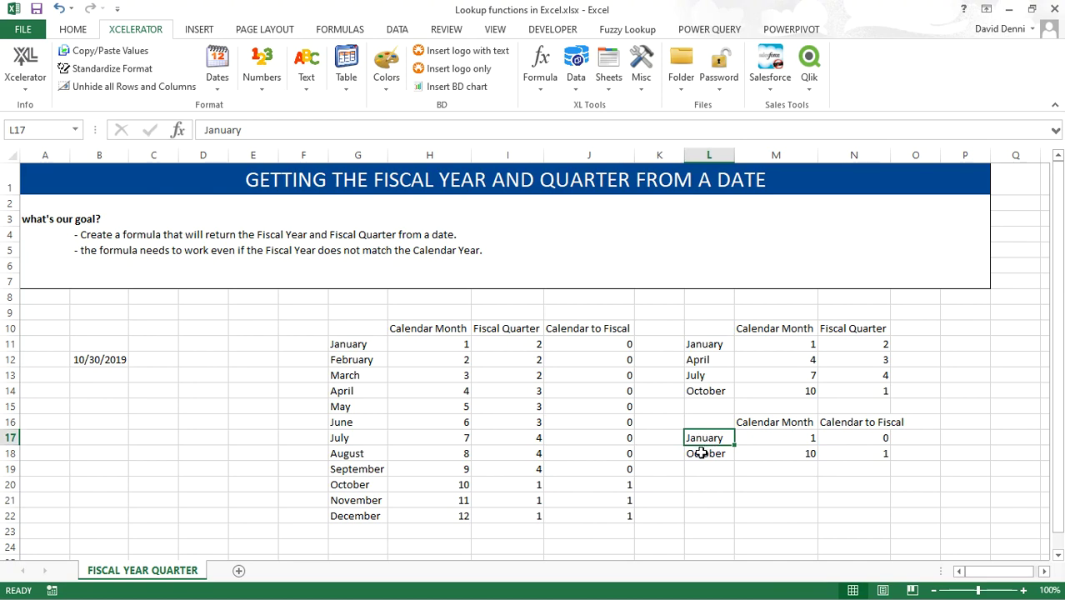
pyautogui.click(834, 438)
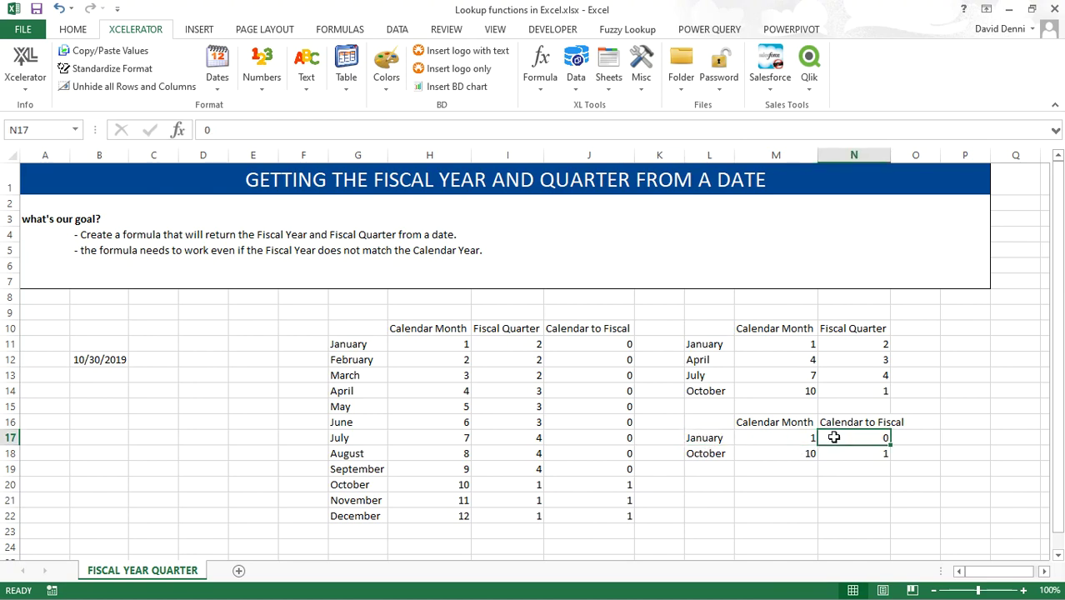
pyautogui.click(718, 455)
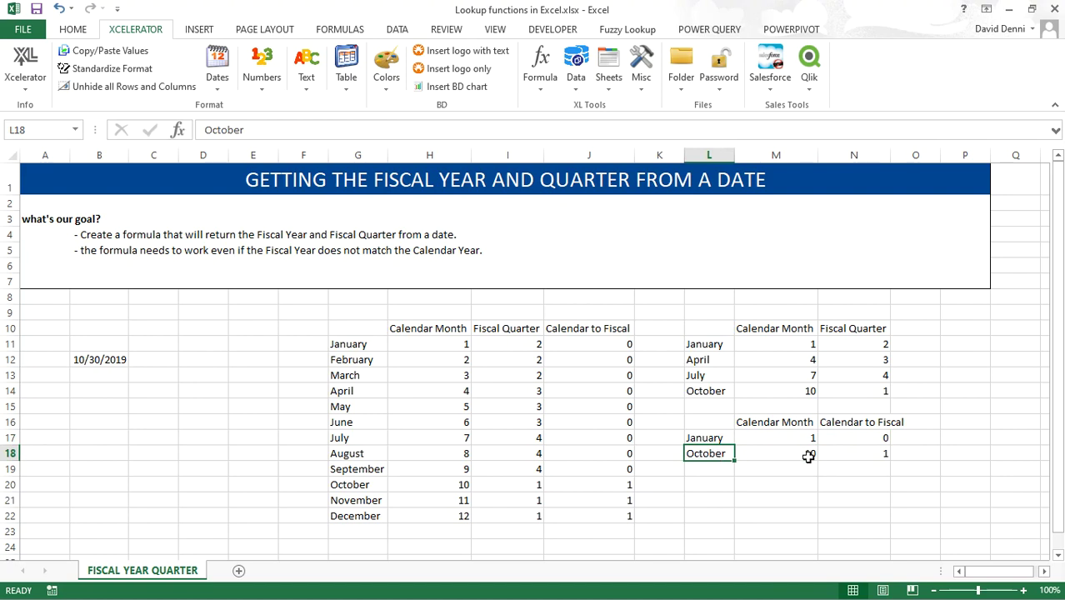
pyautogui.click(852, 456)
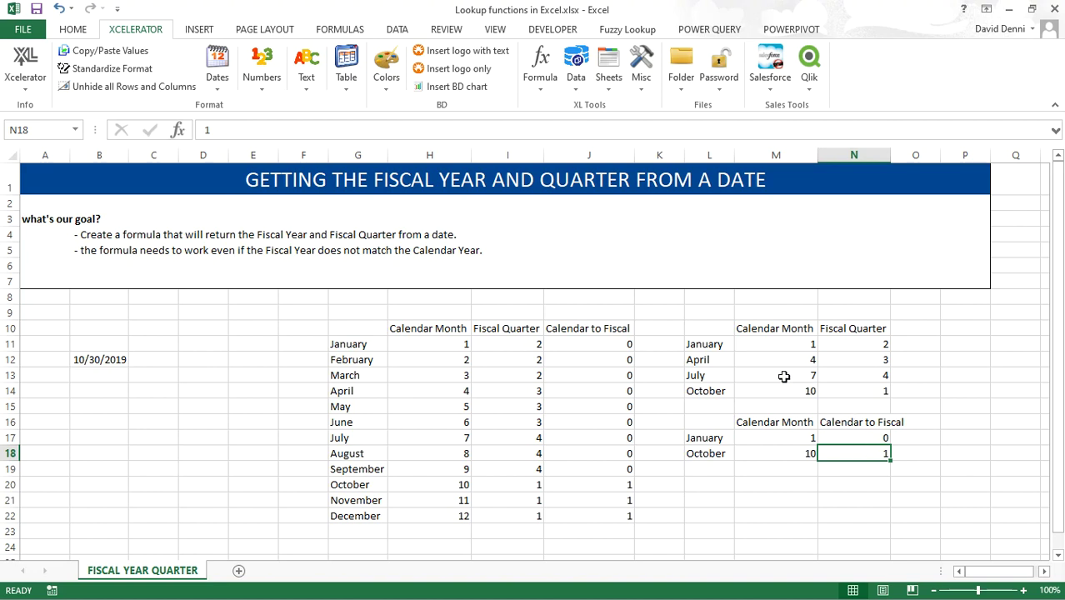
# - Highlight the short lookup pairs: months 1, 4, 7, 10 to quarters, and October's offset 1
pyautogui.click(784, 345)
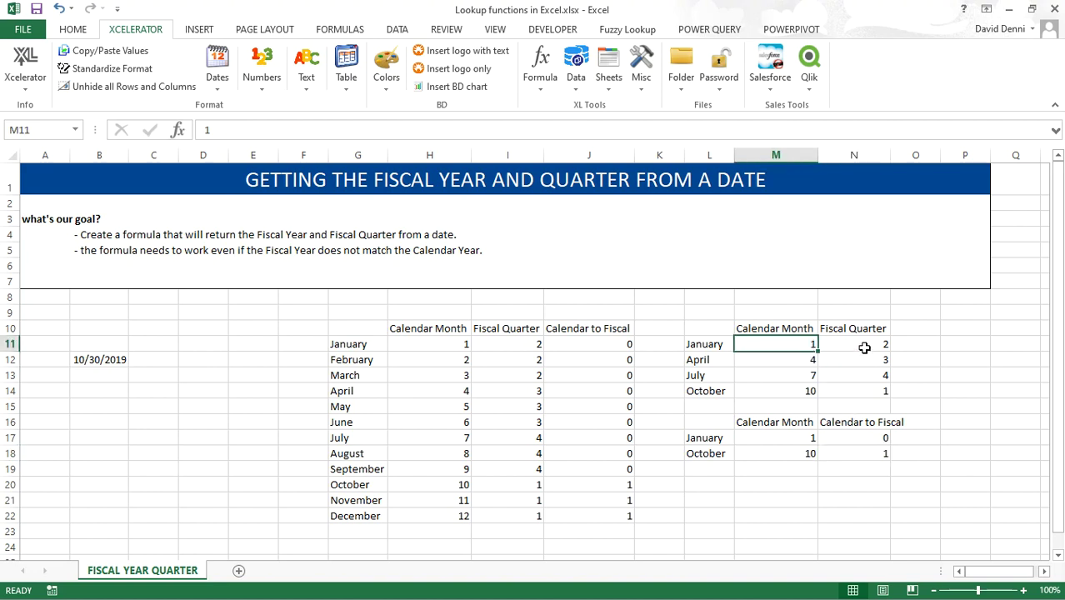
pyautogui.click(862, 346)
pyautogui.click(787, 362)
pyautogui.click(869, 360)
pyautogui.click(787, 375)
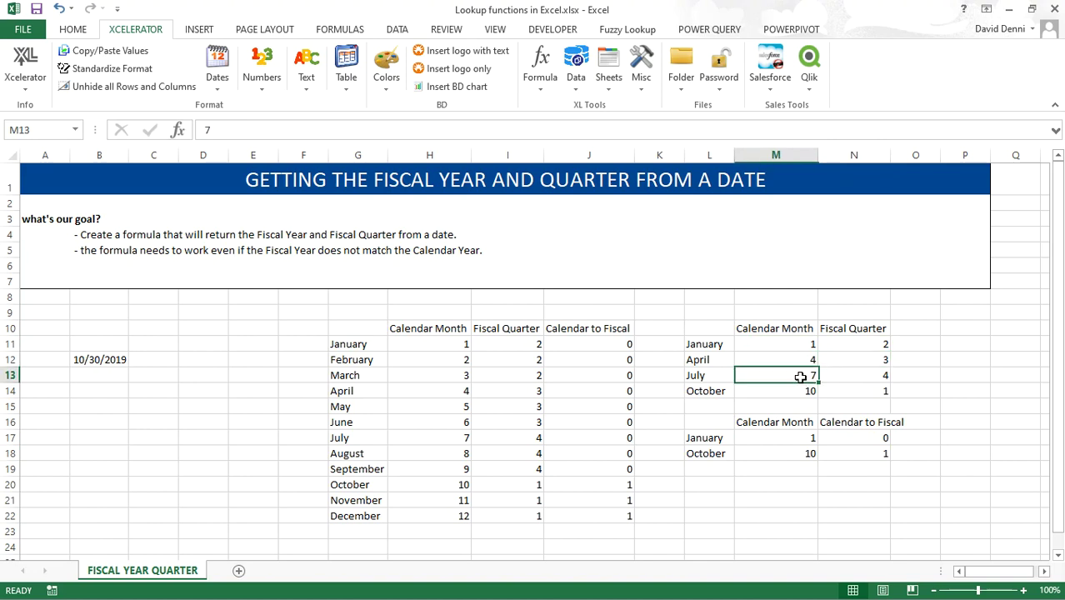
pyautogui.moveTo(792, 393); pyautogui.dragTo(867, 391)
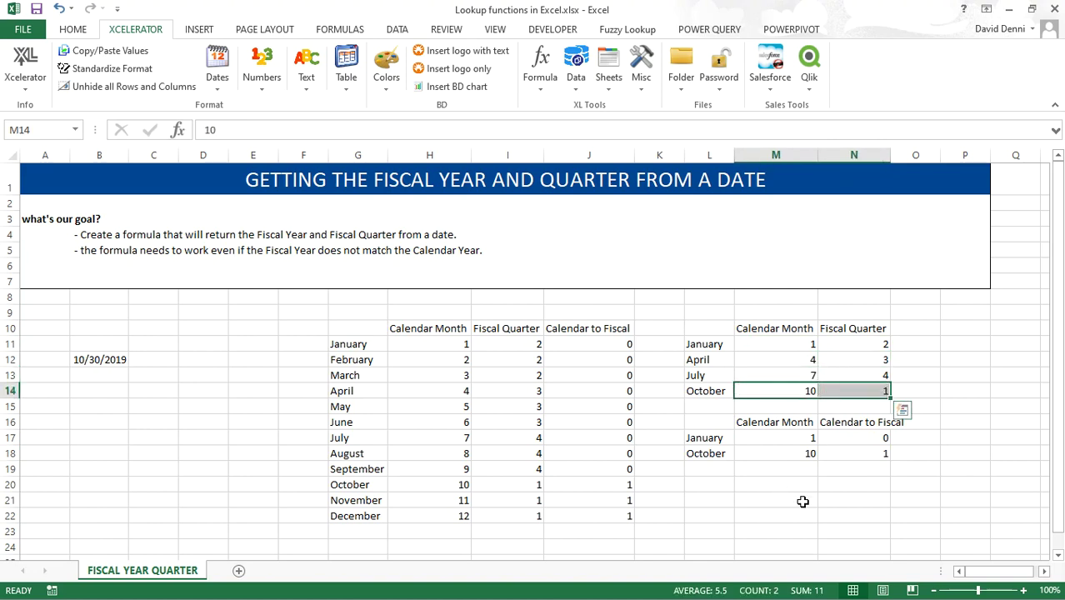
pyautogui.moveTo(781, 437); pyautogui.dragTo(849, 454)
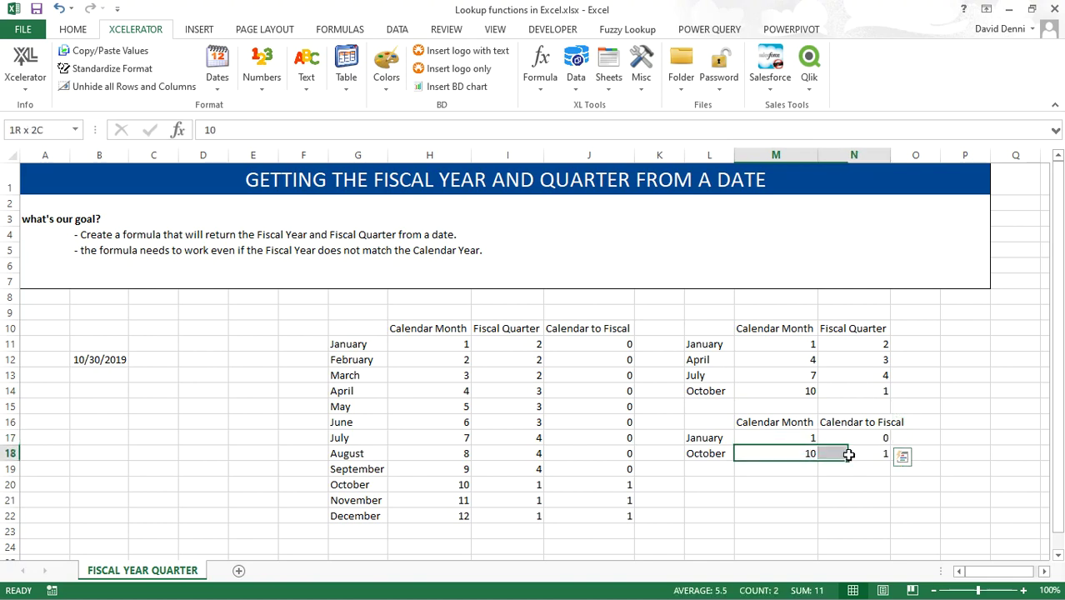
pyautogui.click(789, 485)
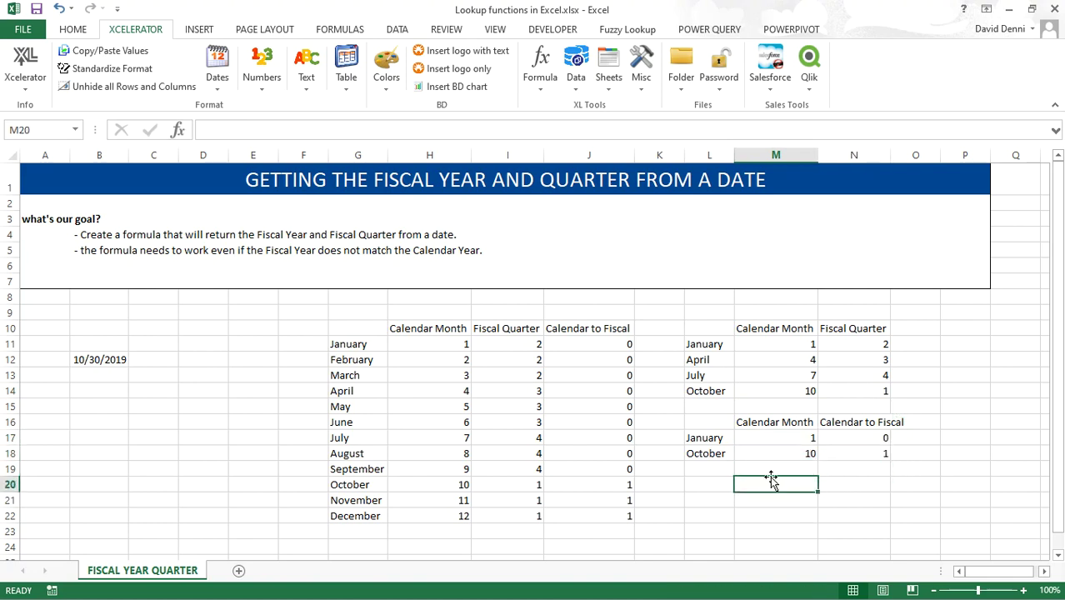
# - Start D12's formula as =vlookup(month(B12),{ to open an inline lookup array
pyautogui.click(207, 359)
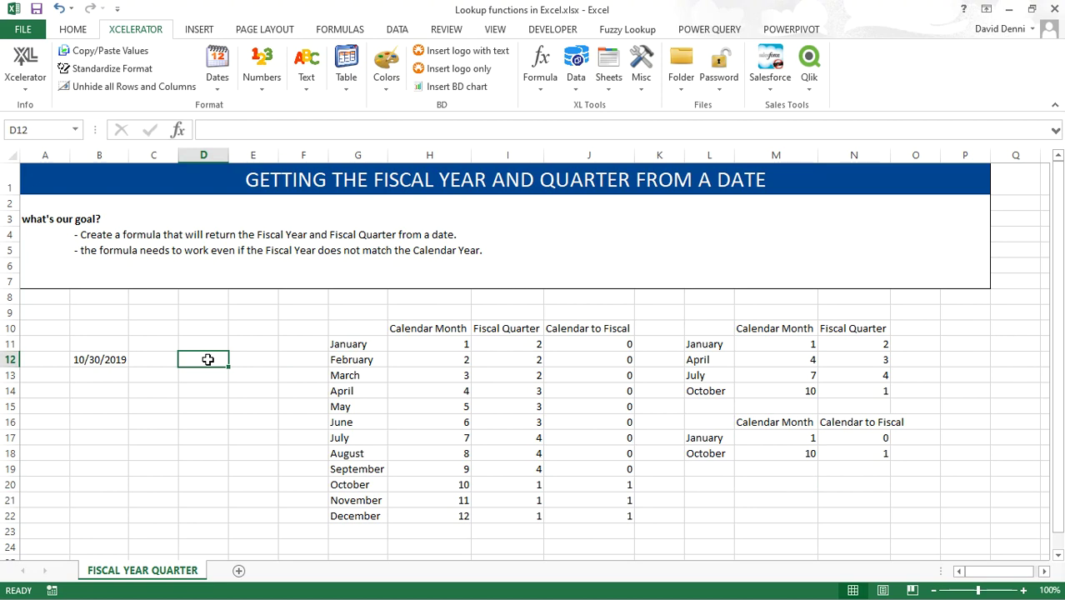
pyautogui.write('=')
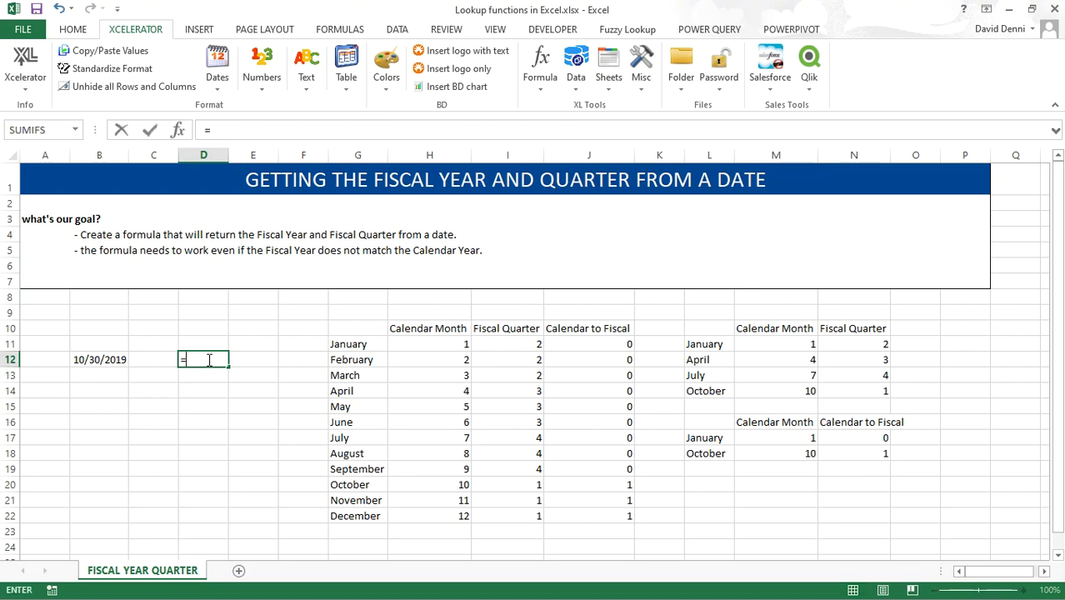
pyautogui.write('vlookup(')
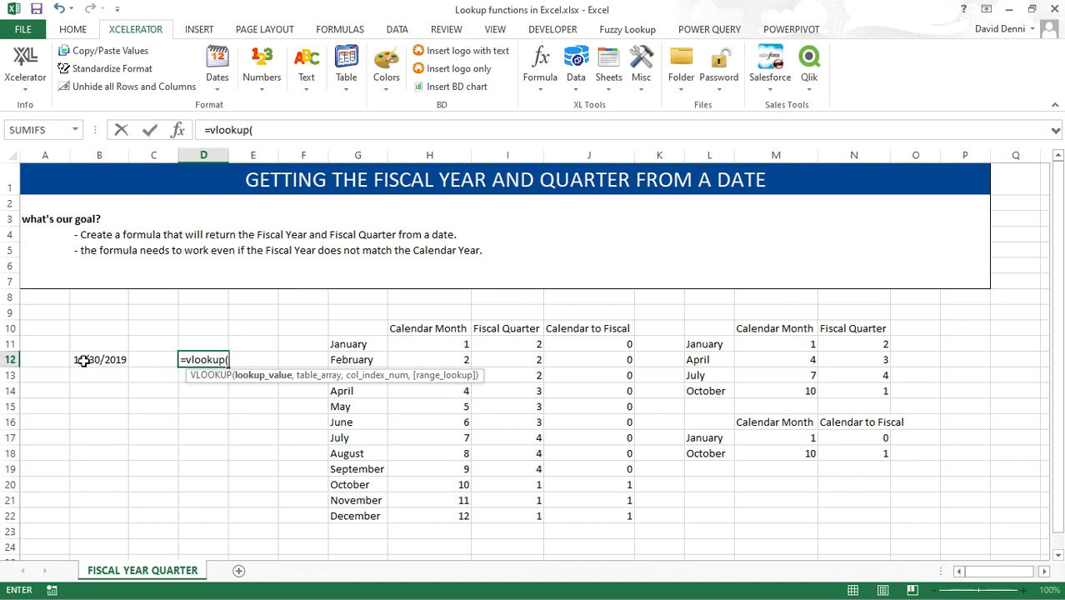
pyautogui.write('mo')
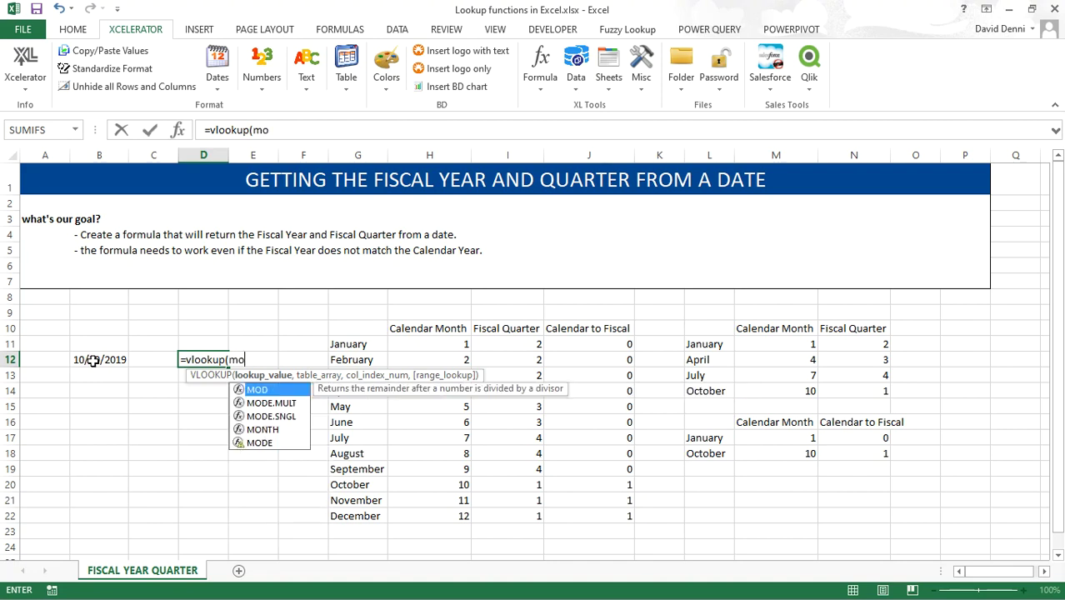
pyautogui.write('nth(')
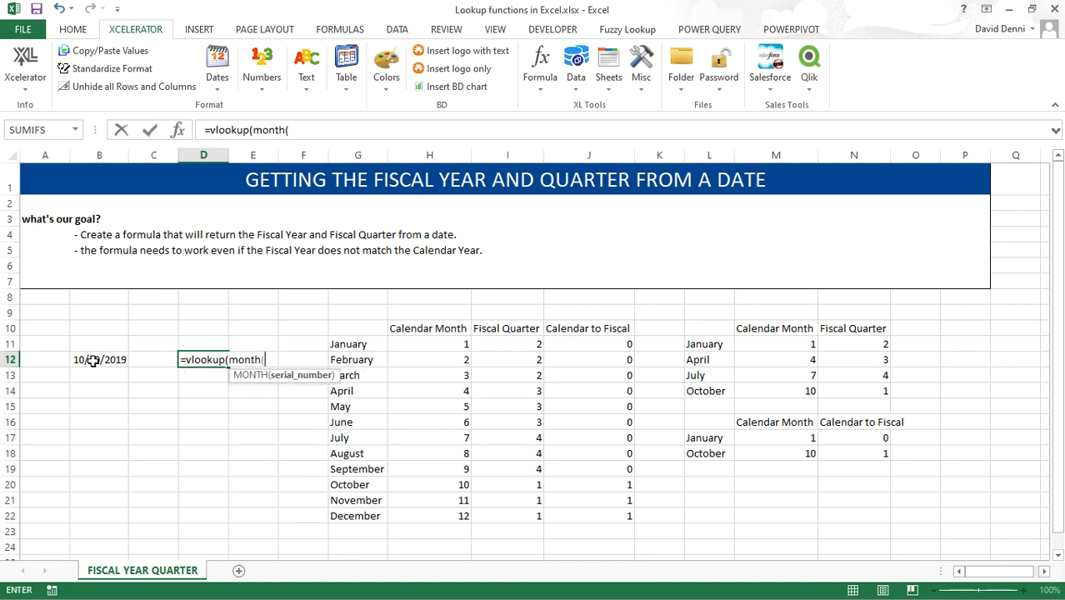
pyautogui.click(108, 361)
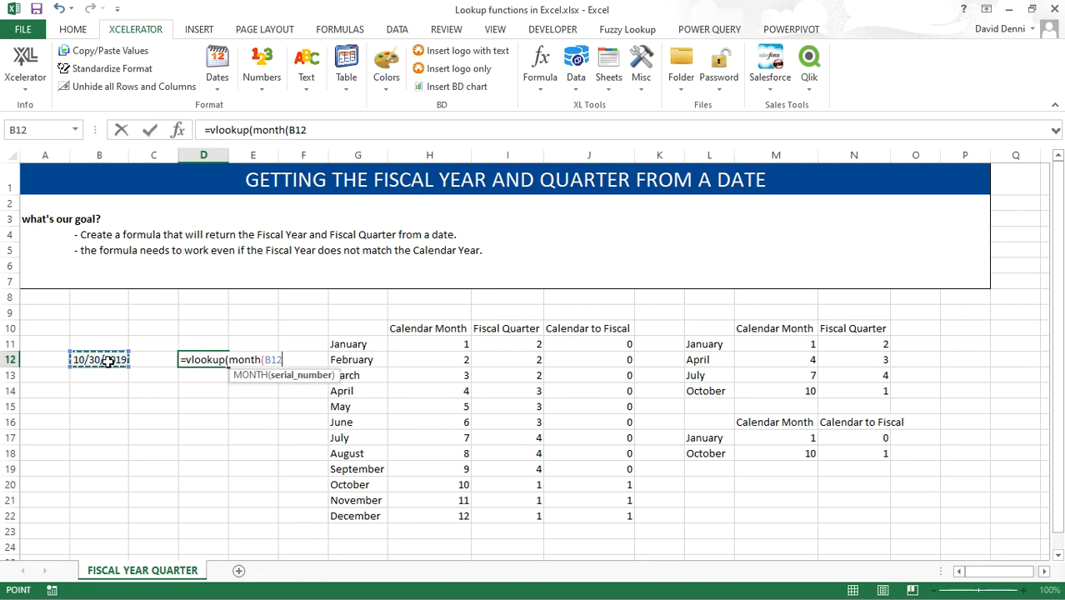
pyautogui.write(')')
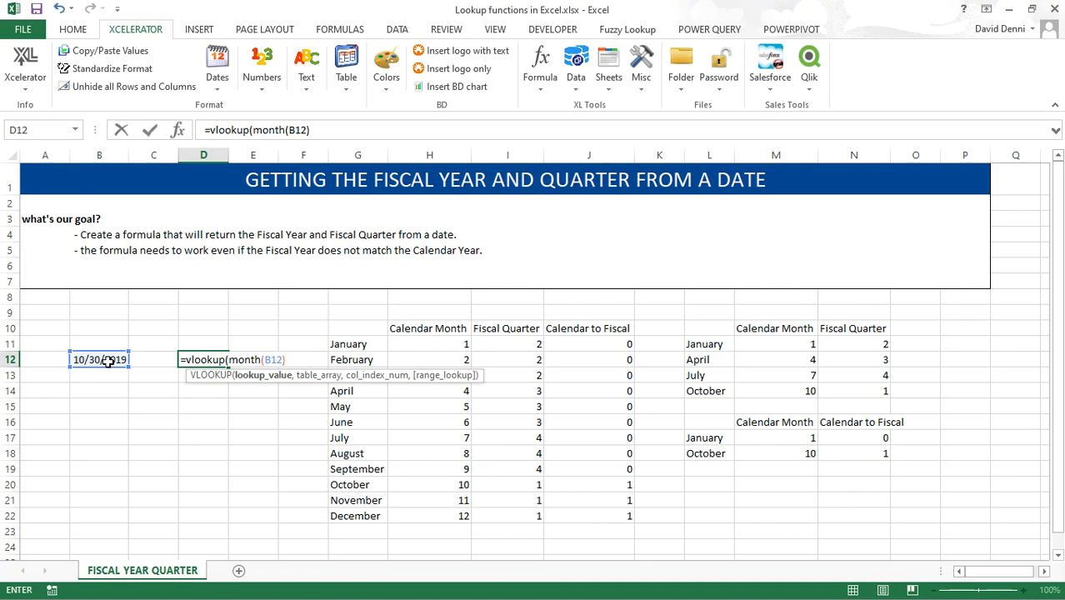
pyautogui.write(',')
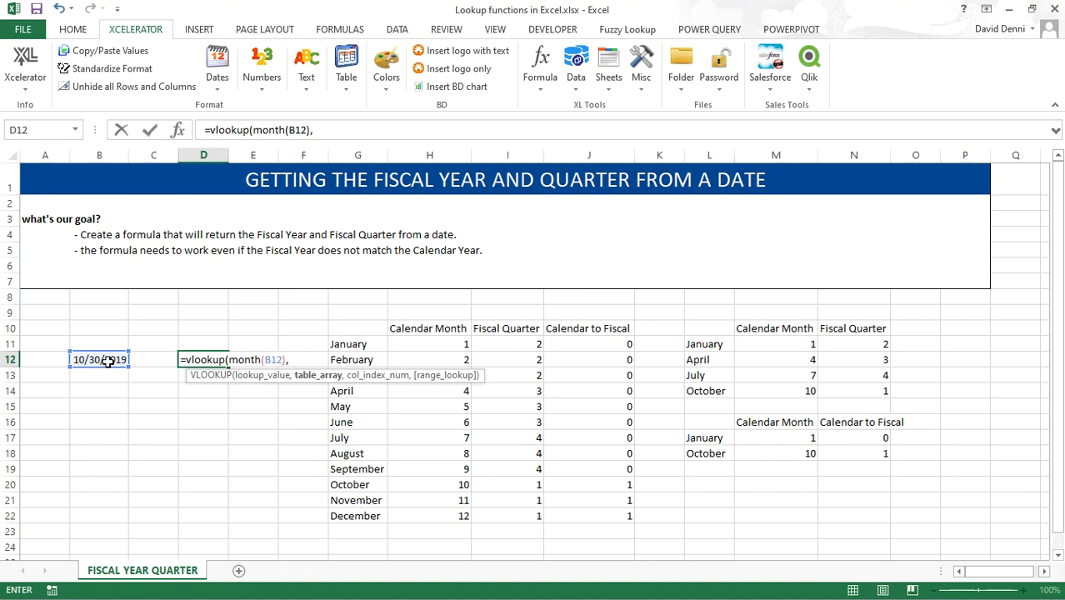
pyautogui.write('{')
# - Complete D12 as =vlookup(month(B12),{1,2;4,3;7,4;10,1},2,true), which returns quarter 1
pyautogui.click(341, 133)
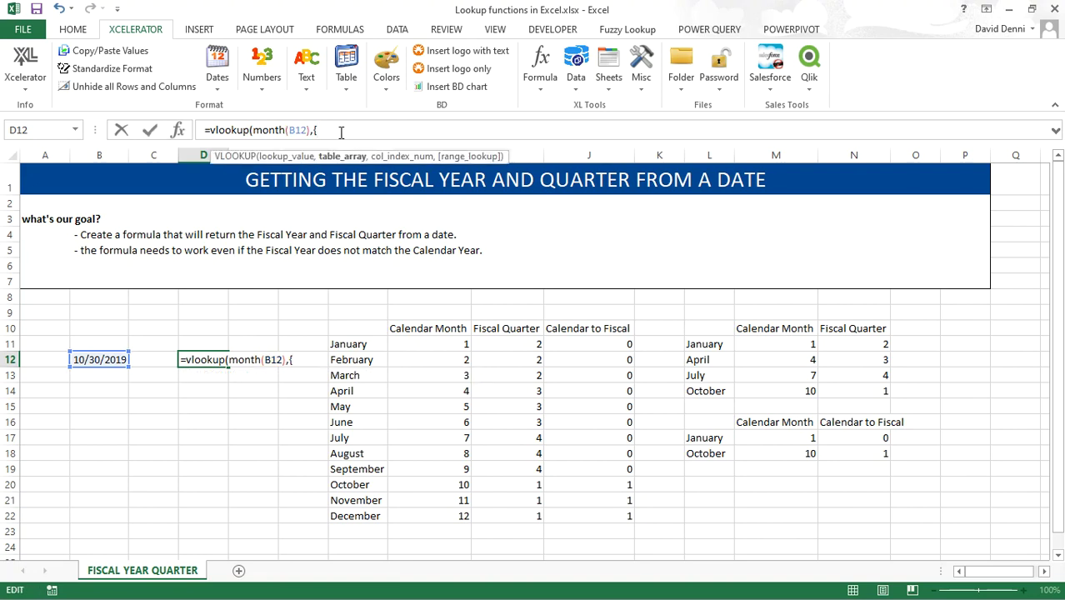
pyautogui.write('1,2;4,3;7')
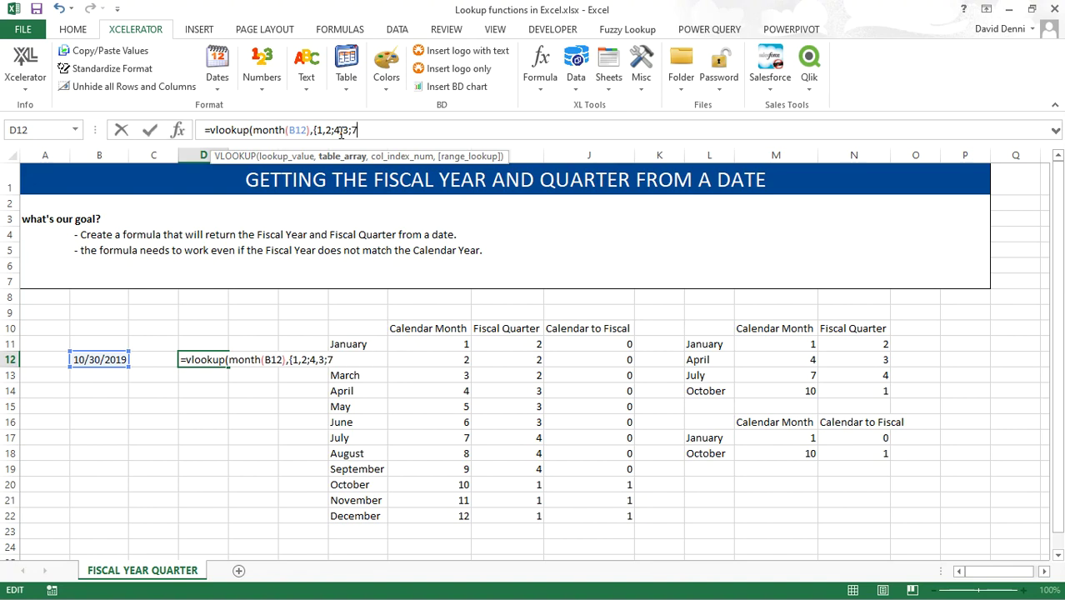
pyautogui.write(',4;10,1}')
pyautogui.write(',')
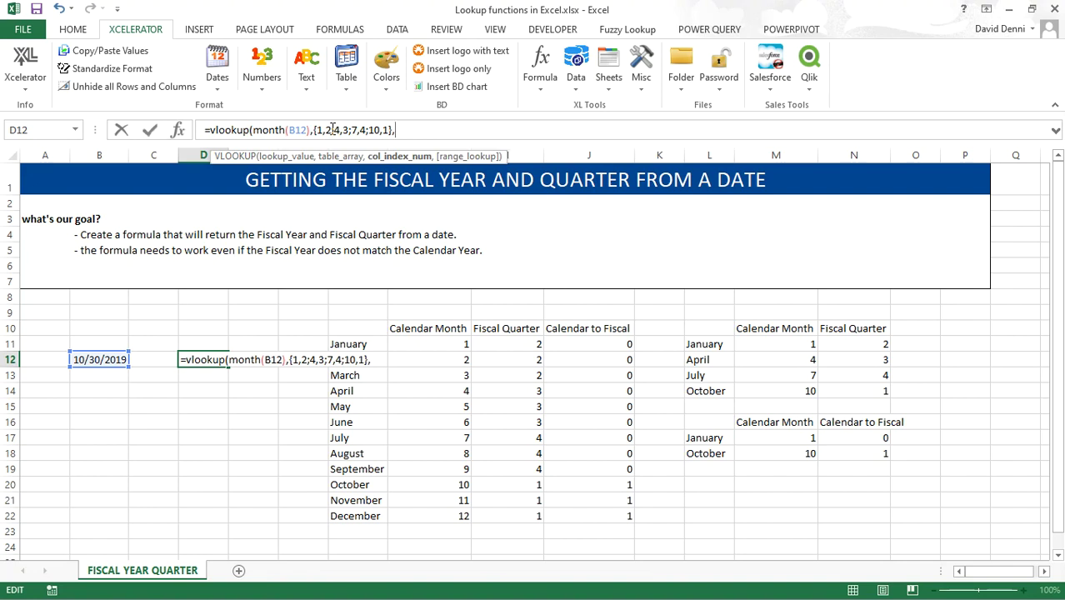
pyautogui.write('2,')
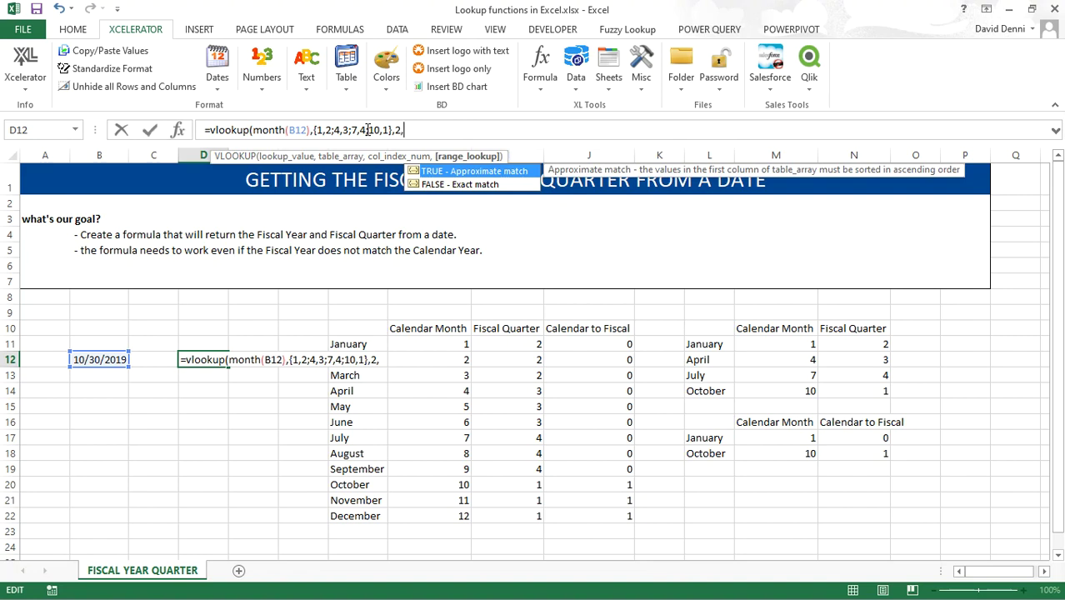
pyautogui.write('true)')
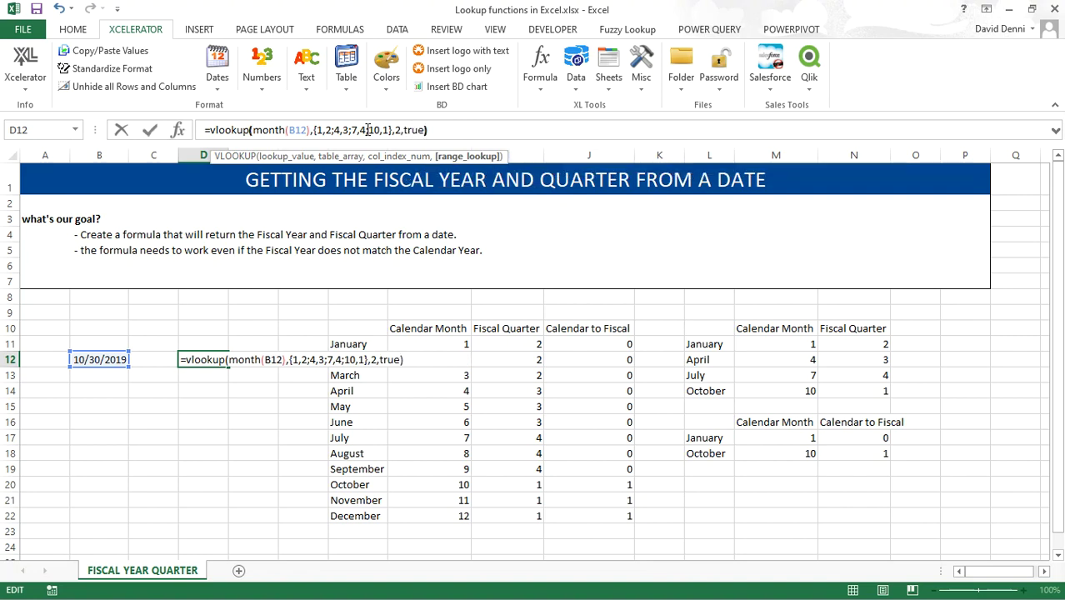
pyautogui.press('Return')
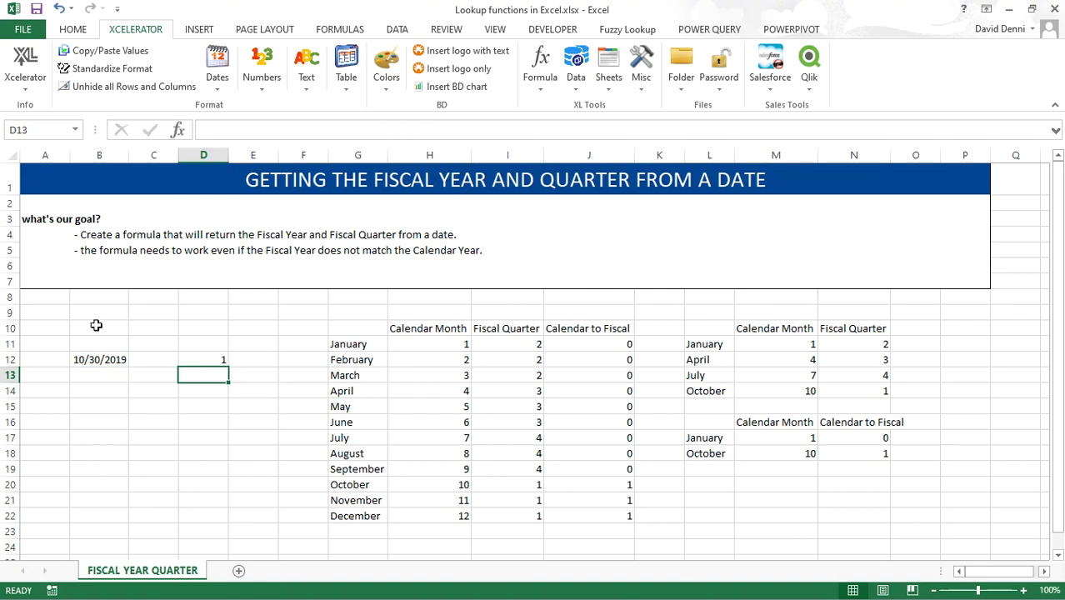
# - Prefix D12's VLOOKUP formula with "Q" & so the cell displays Q1
pyautogui.click(100, 360)
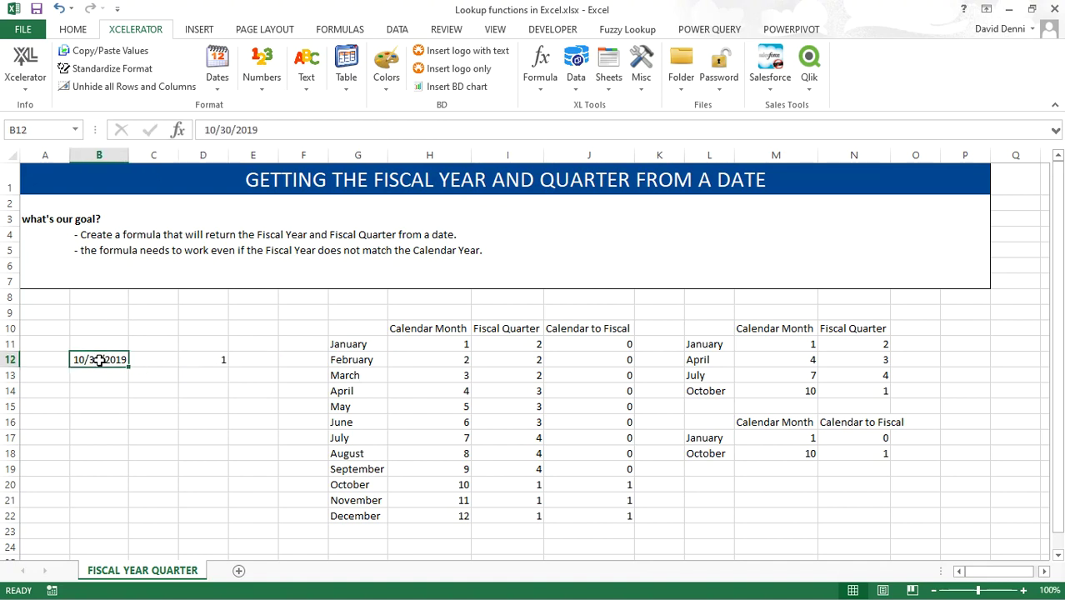
pyautogui.click(180, 358)
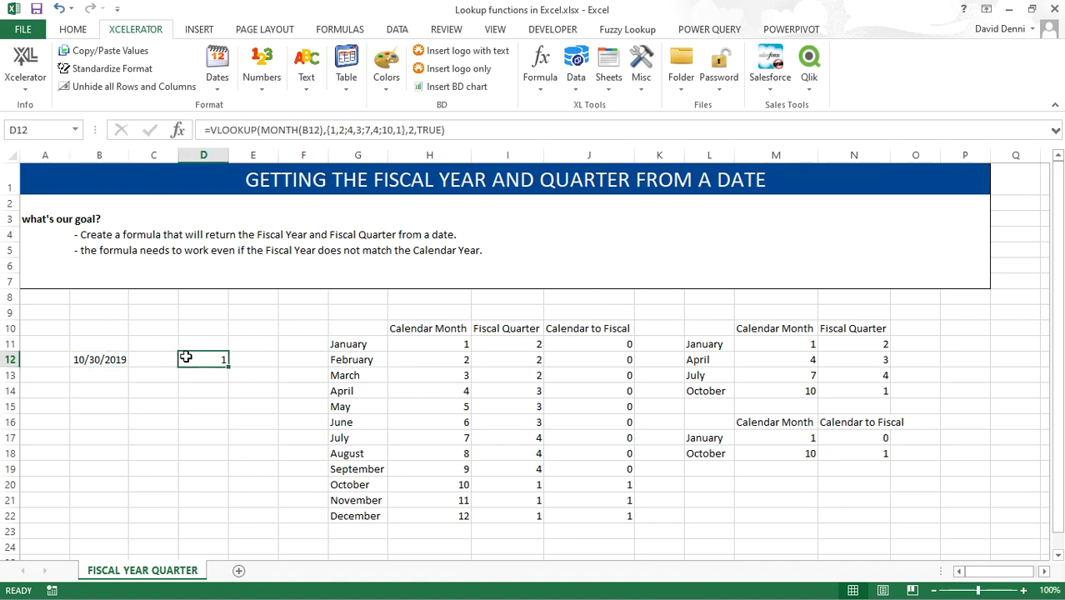
pyautogui.click(209, 130)
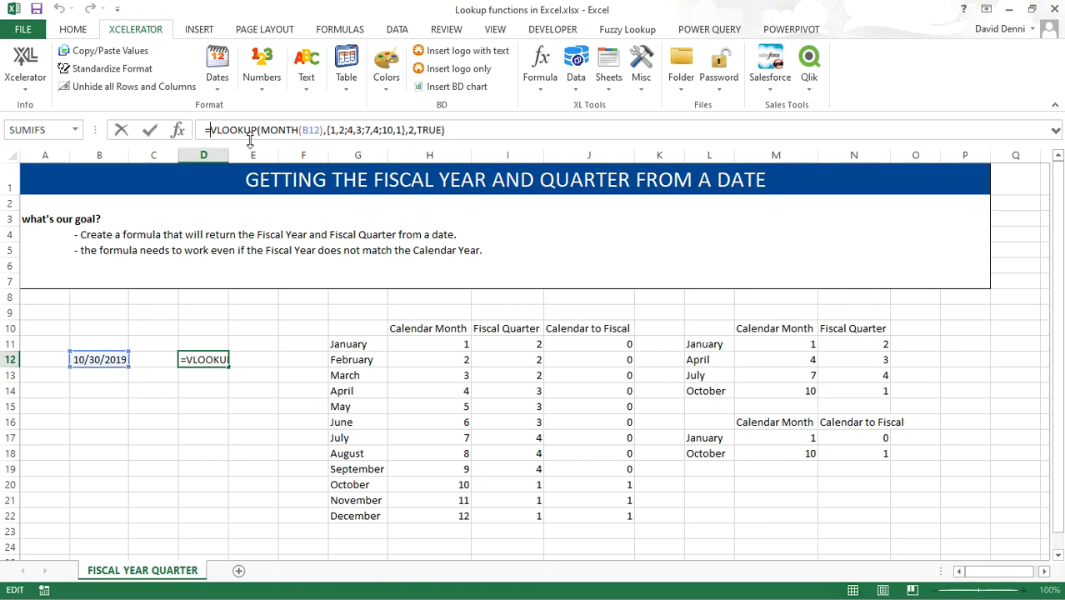
pyautogui.write('"')
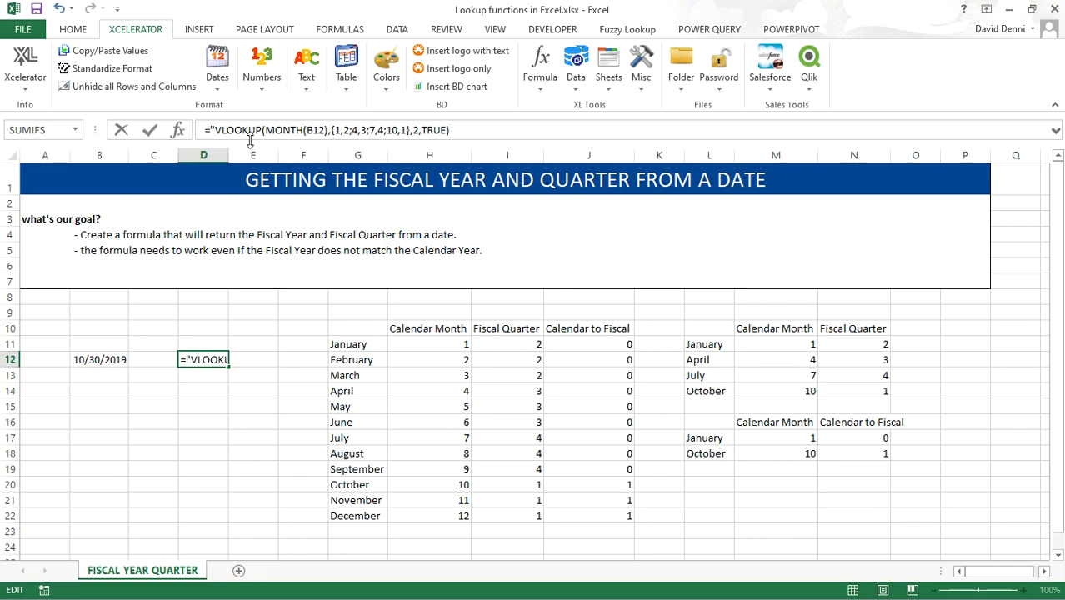
pyautogui.write('Q"')
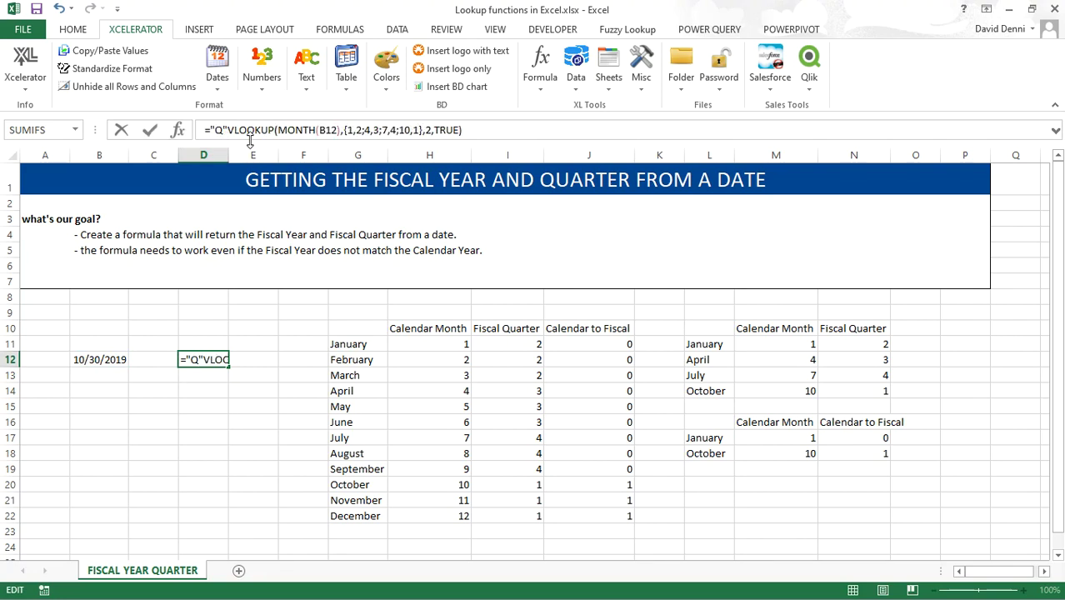
pyautogui.write(' &')
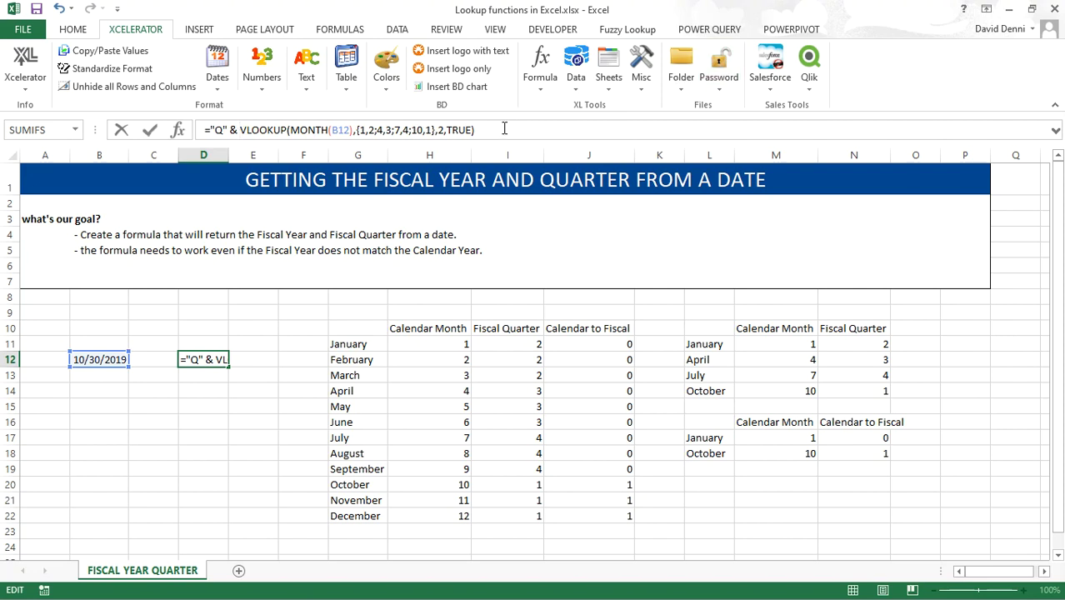
pyautogui.press('Return')
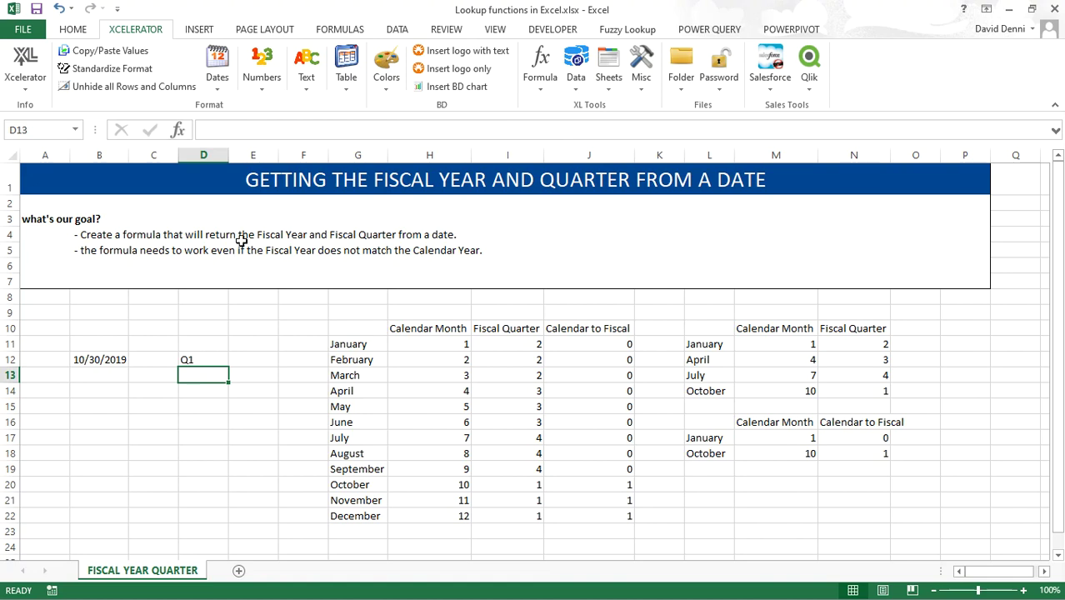
pyautogui.click(253, 131)
# - Enter =VLOOKUP(MONTH(B12),{1,0;10,1},2,TRUE) in D13, returning fiscal-year offset 1
pyautogui.write('=')
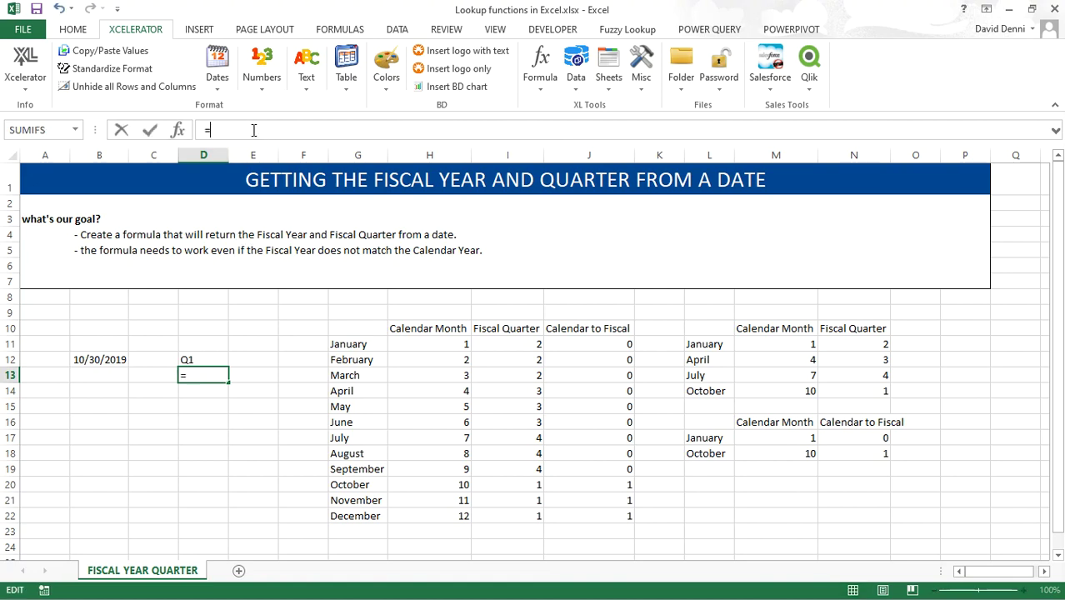
pyautogui.write('VLOOKUP(')
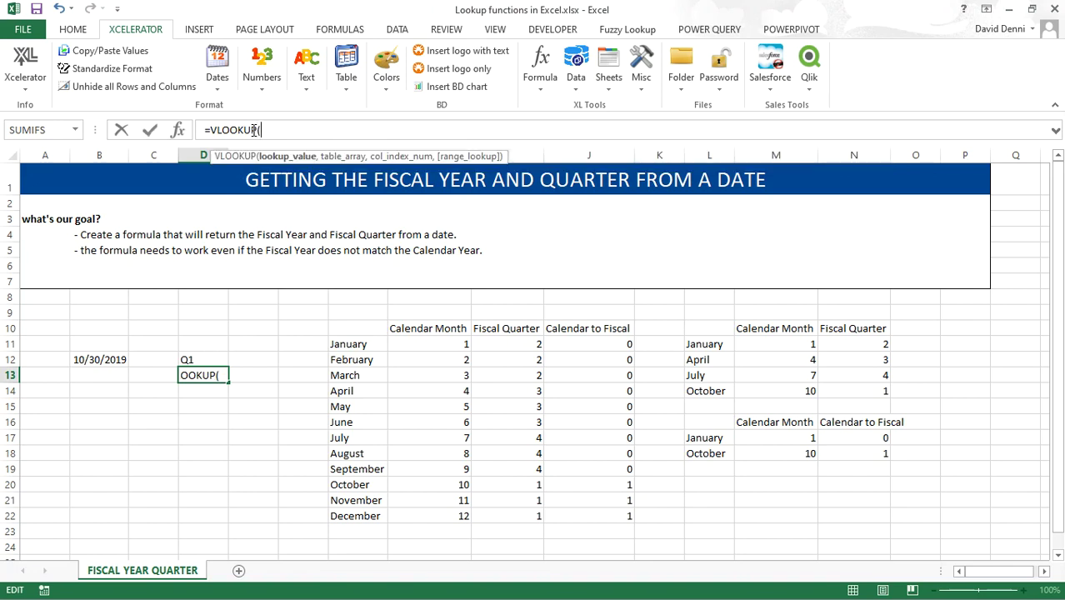
pyautogui.write('M')
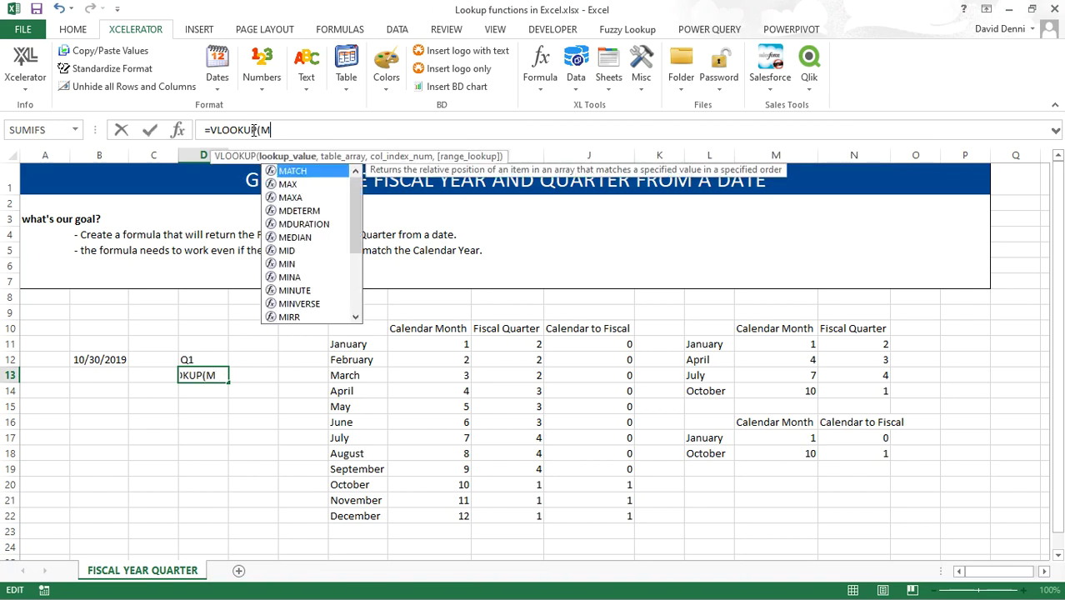
pyautogui.write('ONTH(')
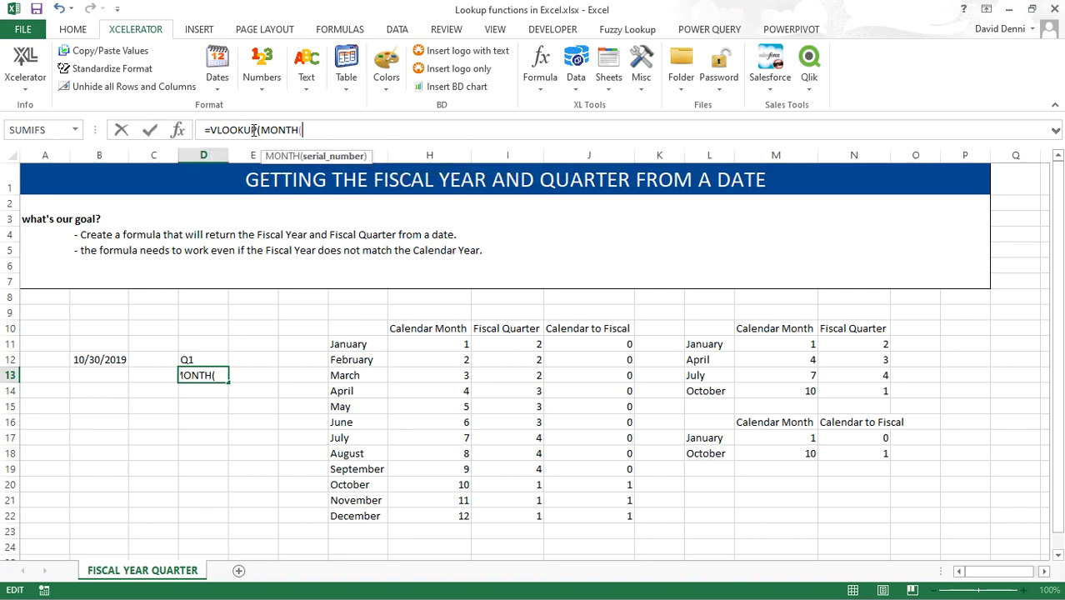
pyautogui.click(103, 360)
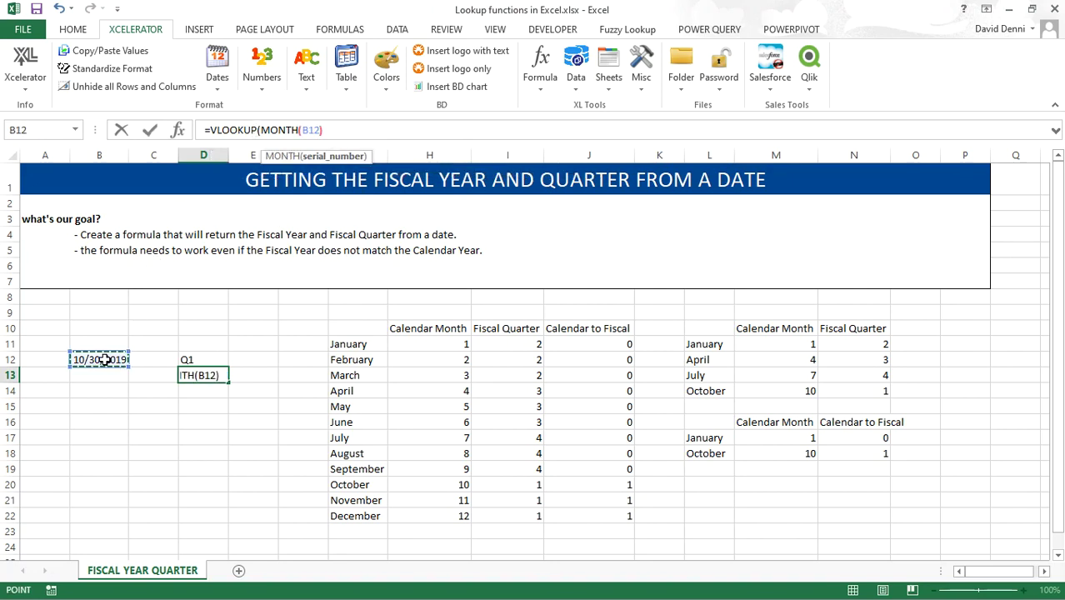
pyautogui.write('),')
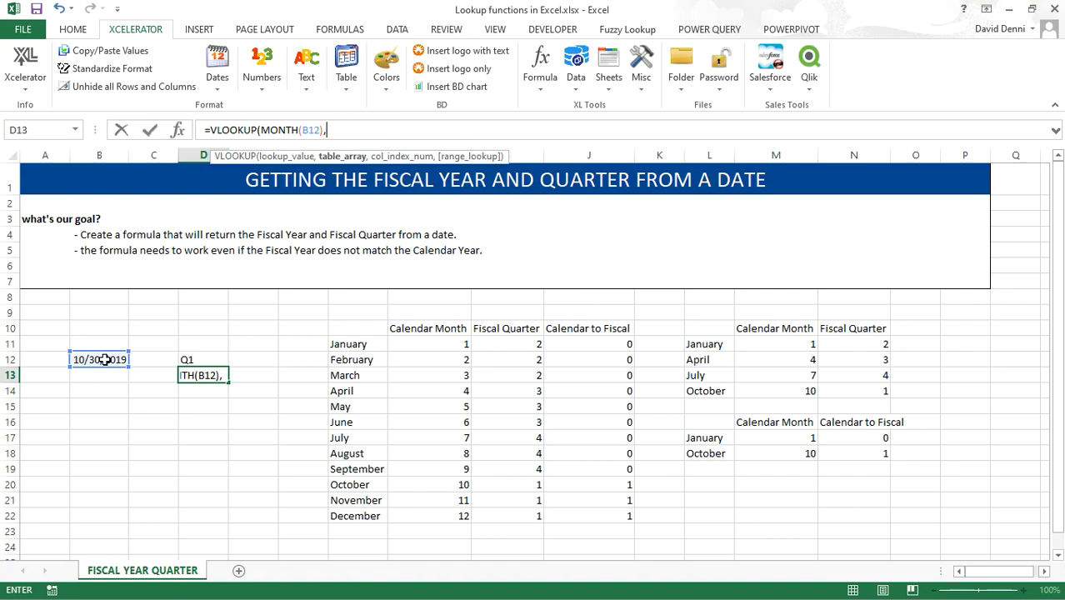
pyautogui.write('{')
pyautogui.click(350, 127)
pyautogui.write('1,0;')
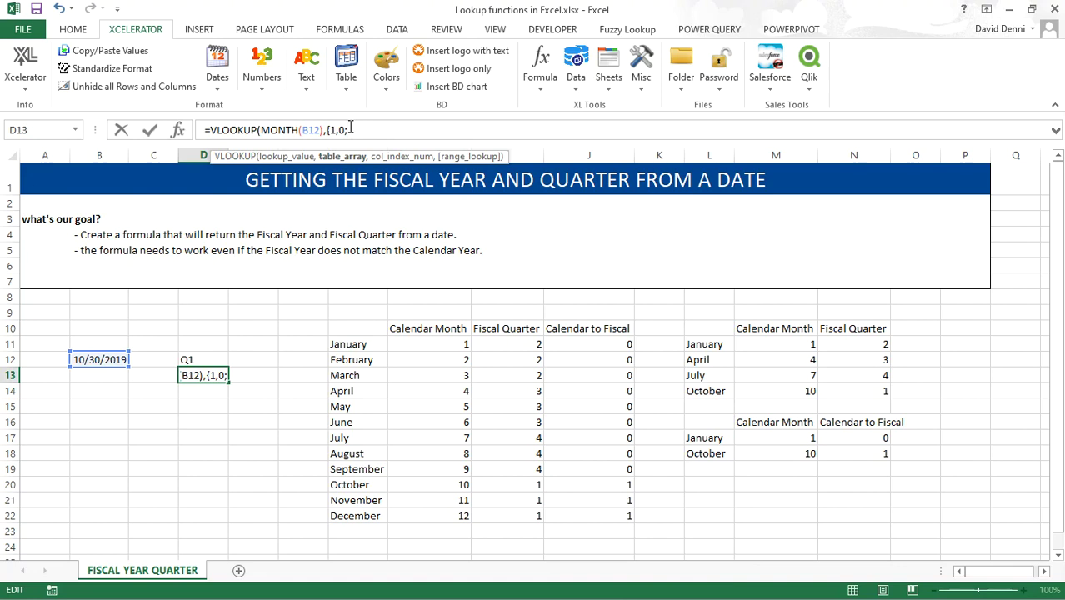
pyautogui.write('10,1},')
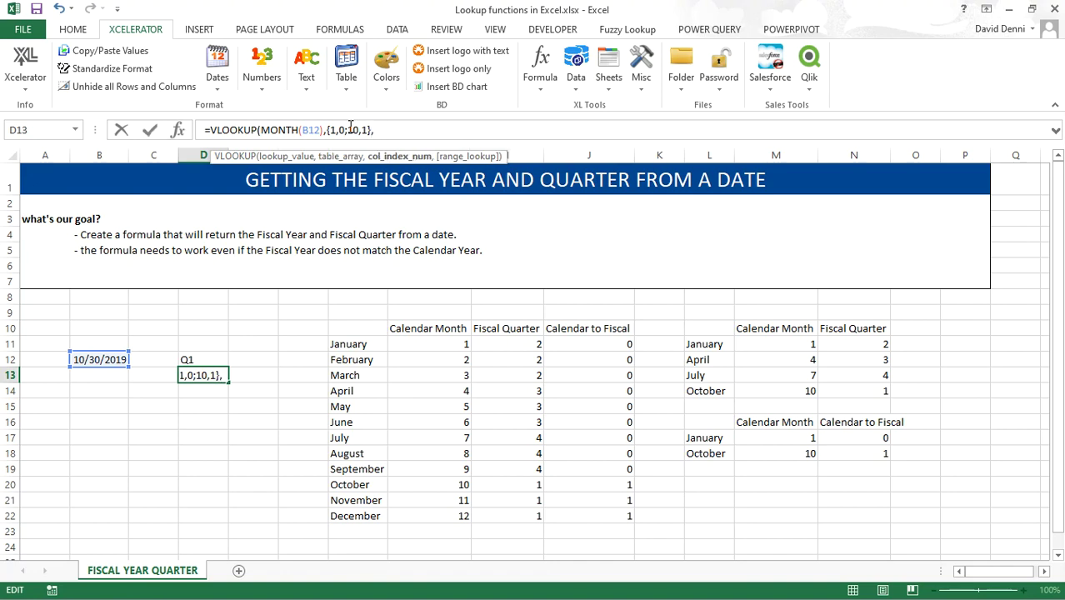
pyautogui.write('2,TRUE')
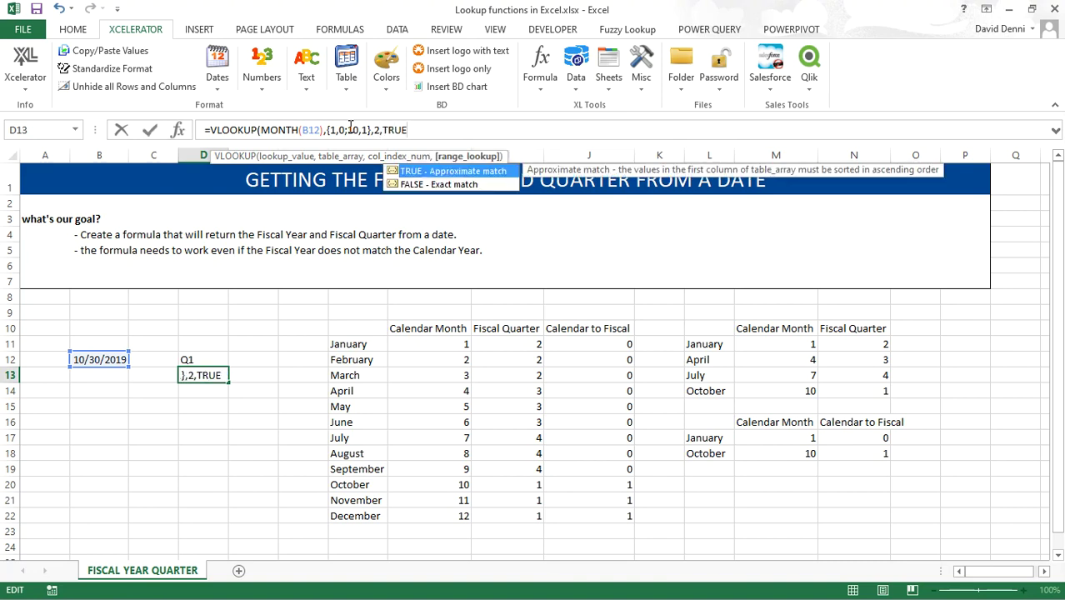
pyautogui.write(')')
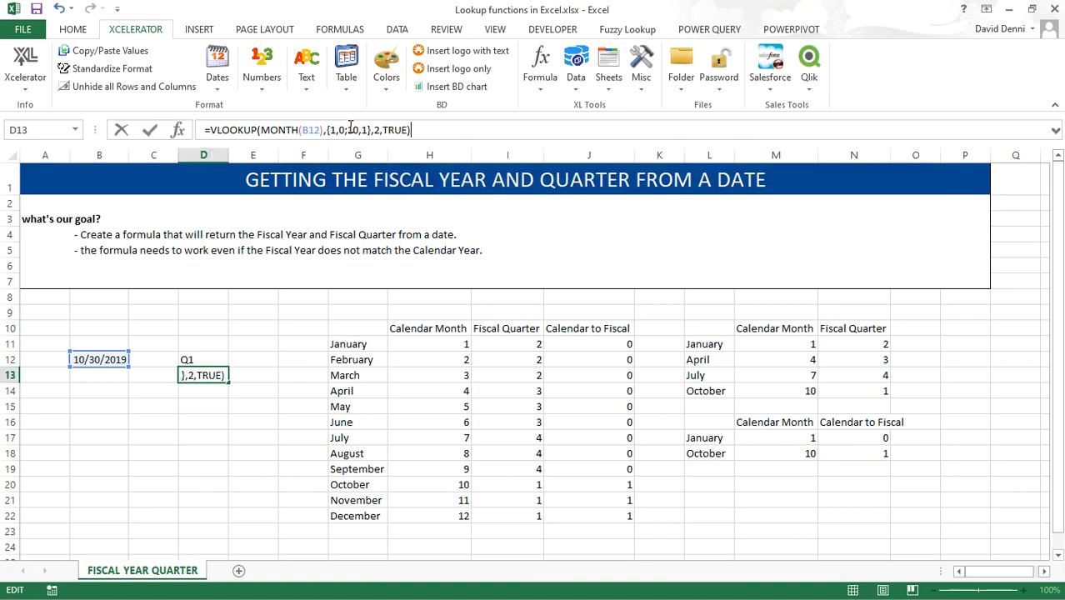
pyautogui.press('Return')
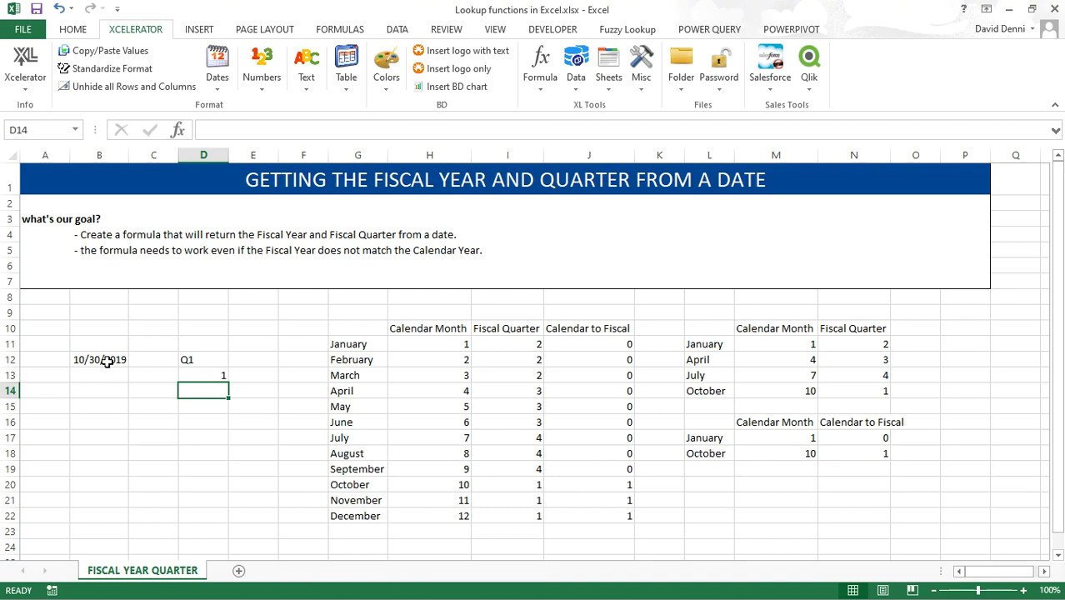
pyautogui.click(212, 378)
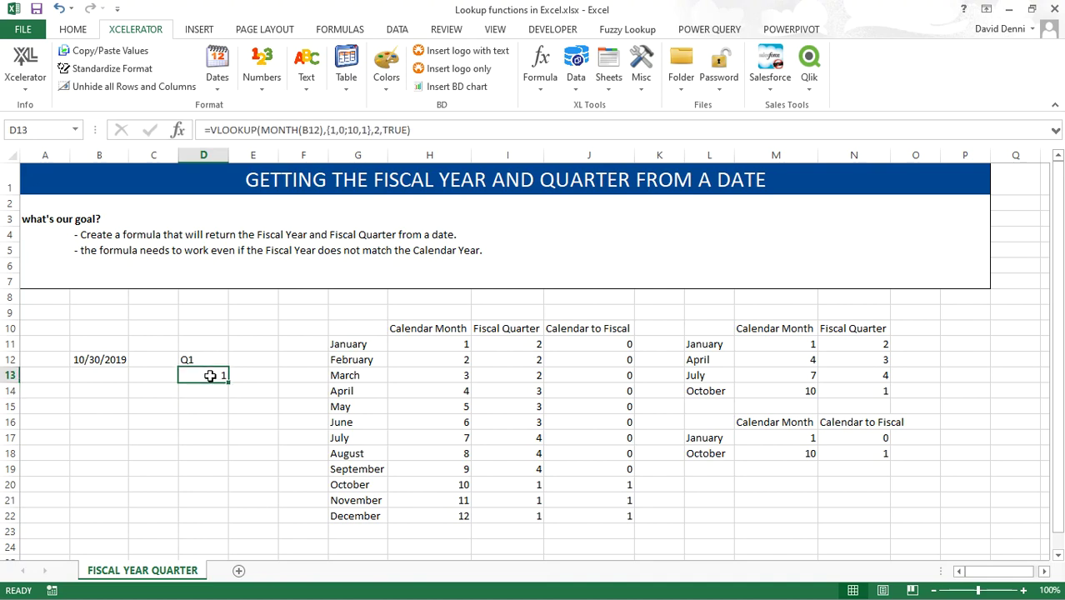
# - Put YEAR(B12) + in front of D13's offset lookup so it shows 2020
pyautogui.click(213, 129)
pyautogui.write('YEAR')
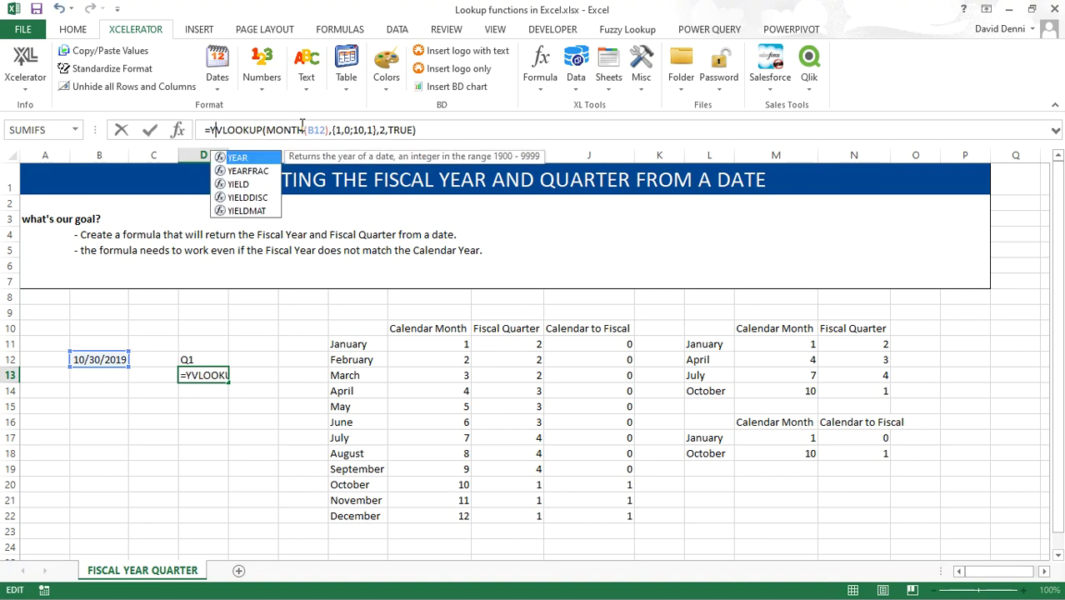
pyautogui.write('(')
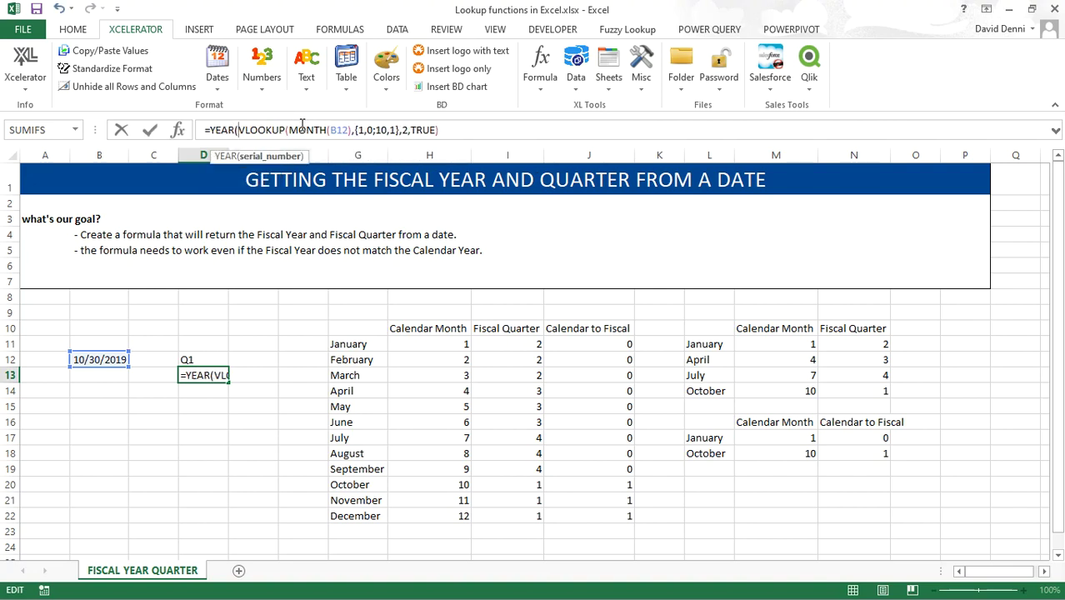
pyautogui.click(111, 360)
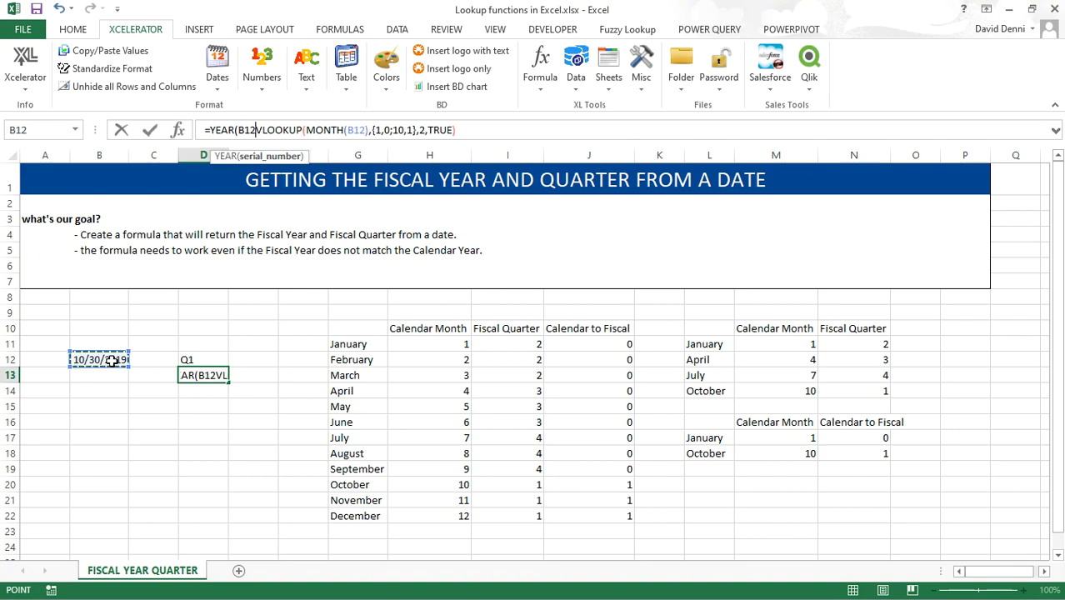
pyautogui.write(')')
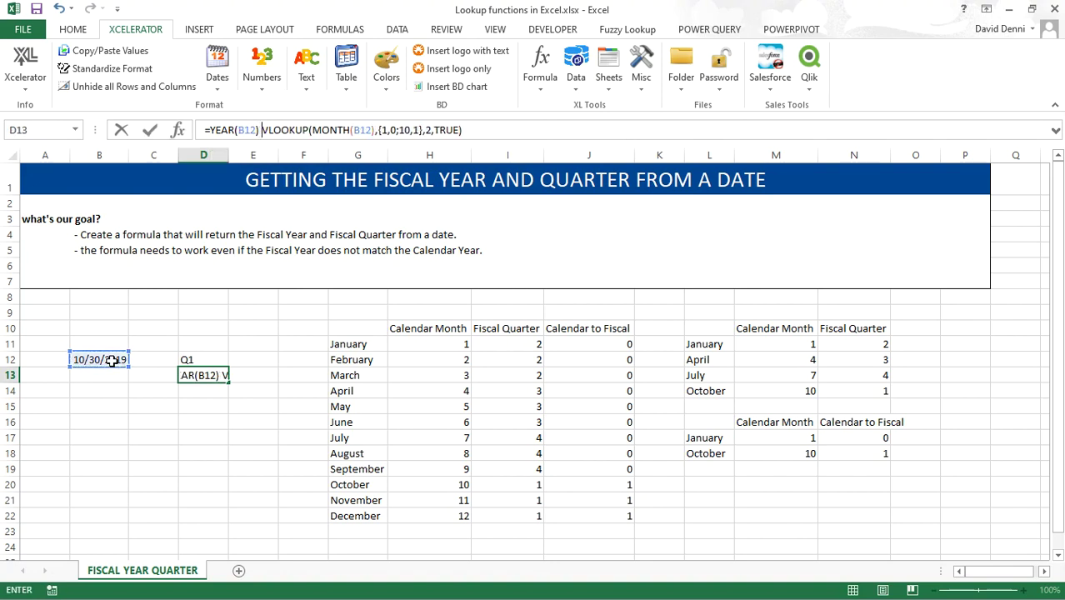
pyautogui.write('+')
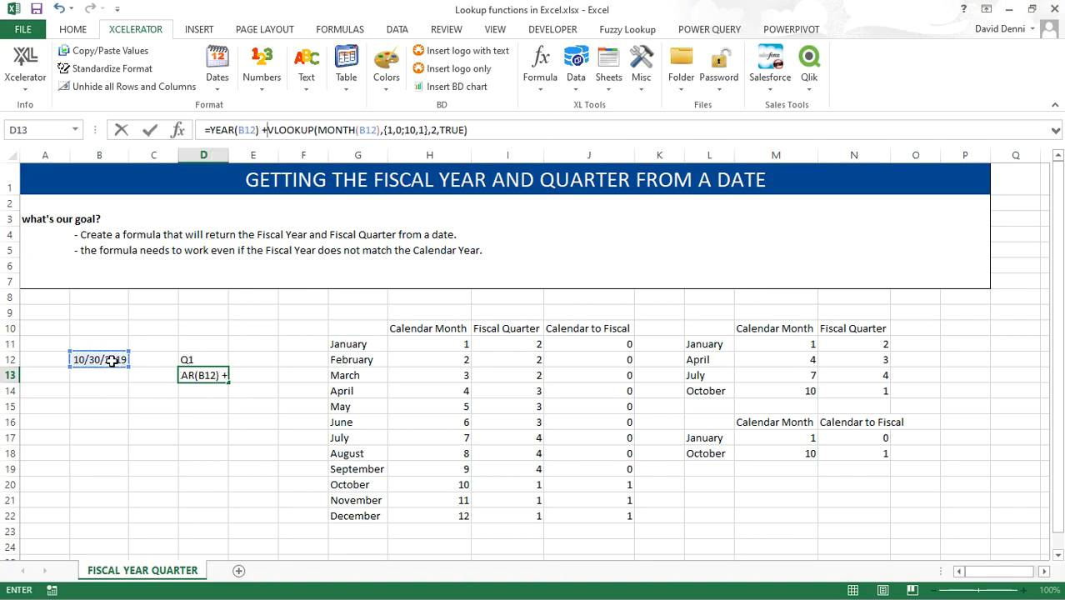
pyautogui.press('Return')
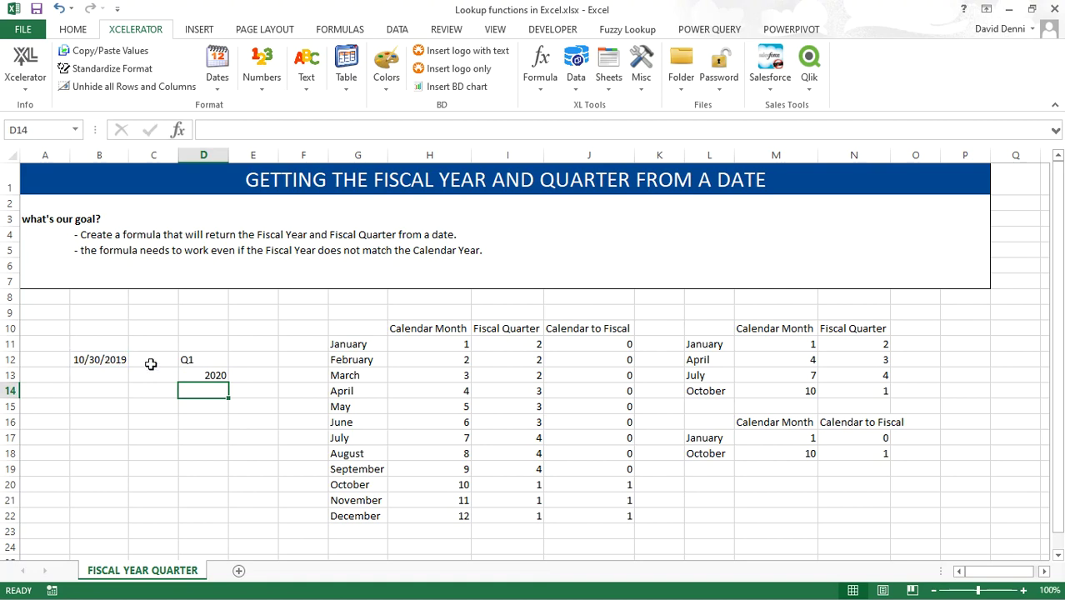
# - Wrap D13's formula in RIGHT(…,2) so it shows the two-digit year 20
pyautogui.click(204, 374)
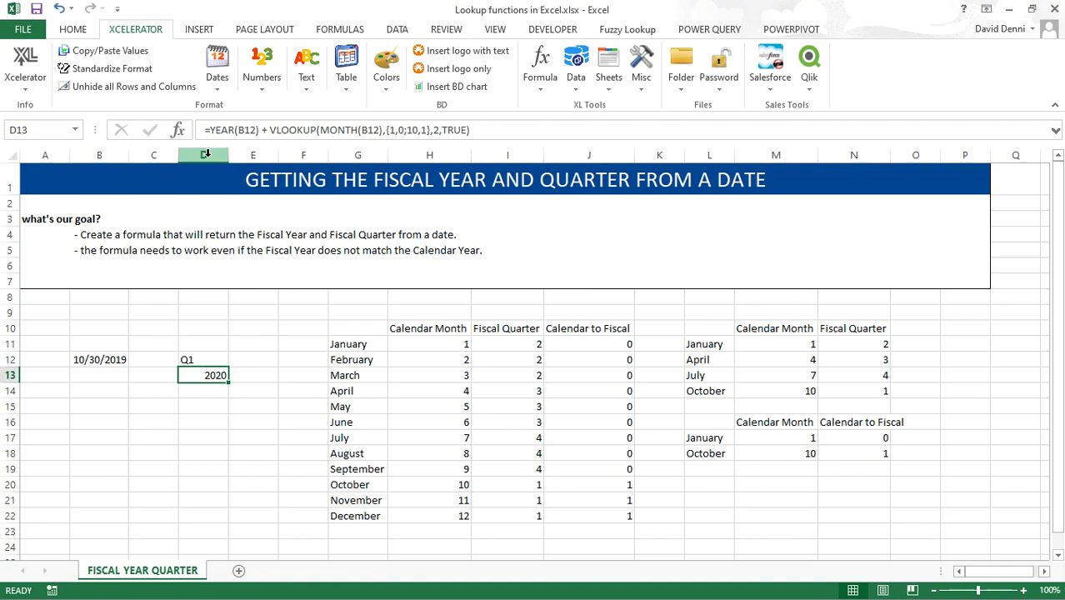
pyautogui.click(219, 130)
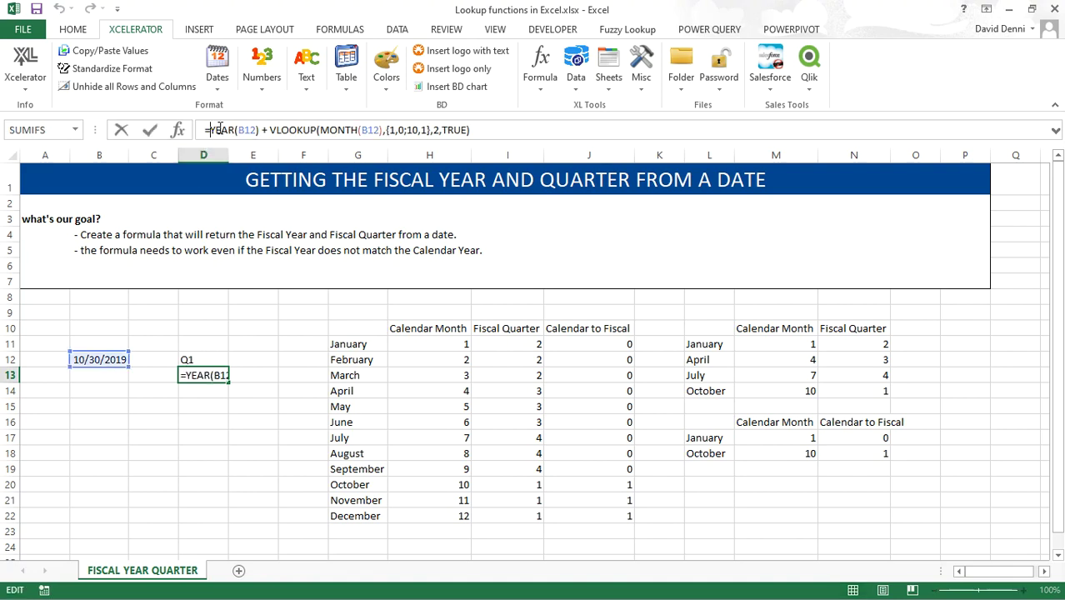
pyautogui.write('RIGHT(')
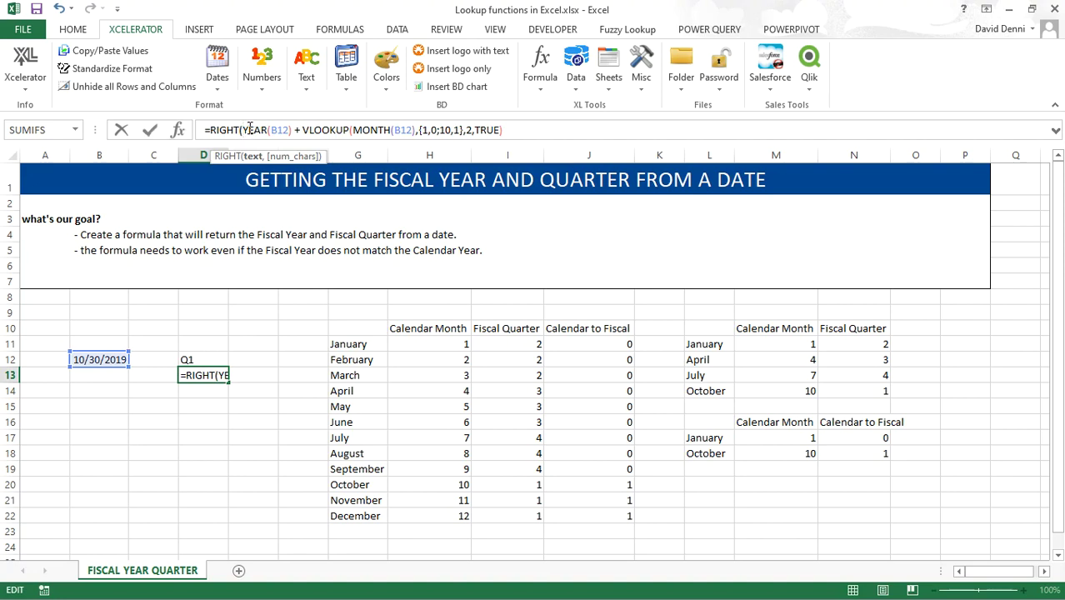
pyautogui.click(527, 125)
pyautogui.write(',2')
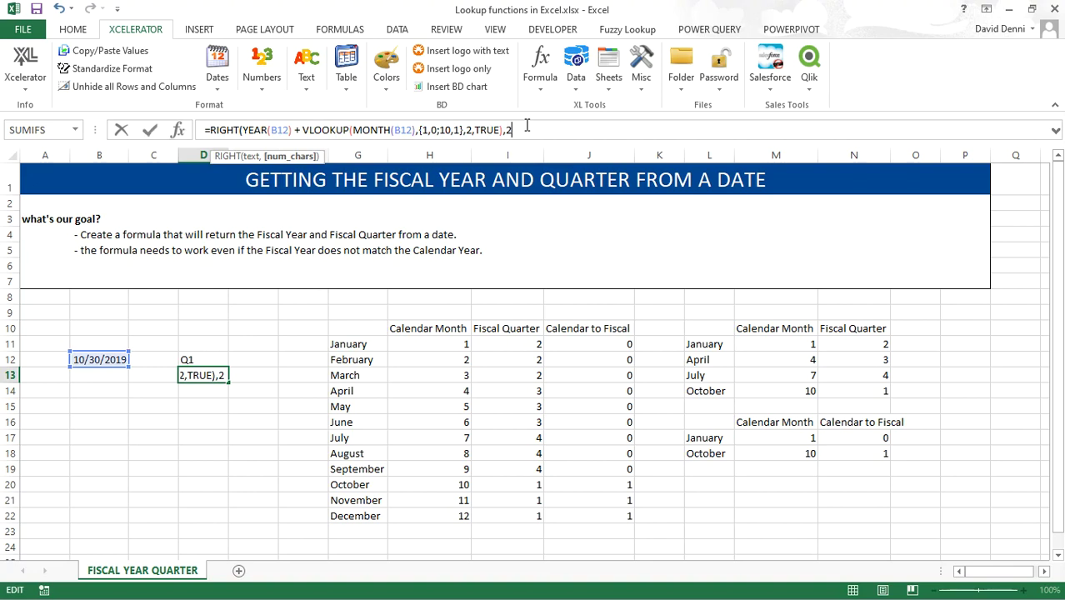
pyautogui.write(')')
pyautogui.press('Return')
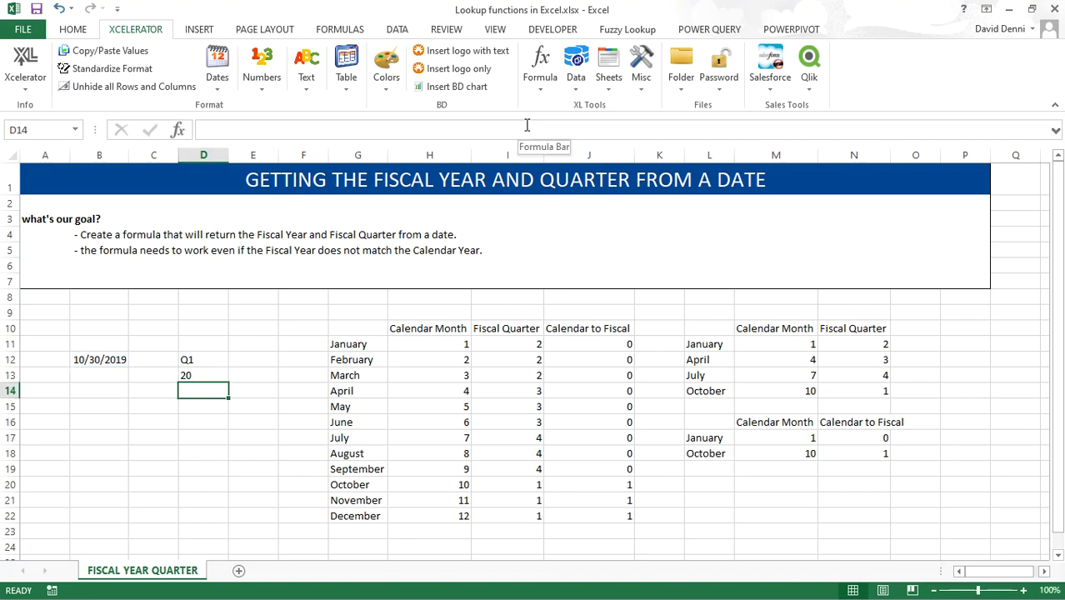
pyautogui.click(211, 376)
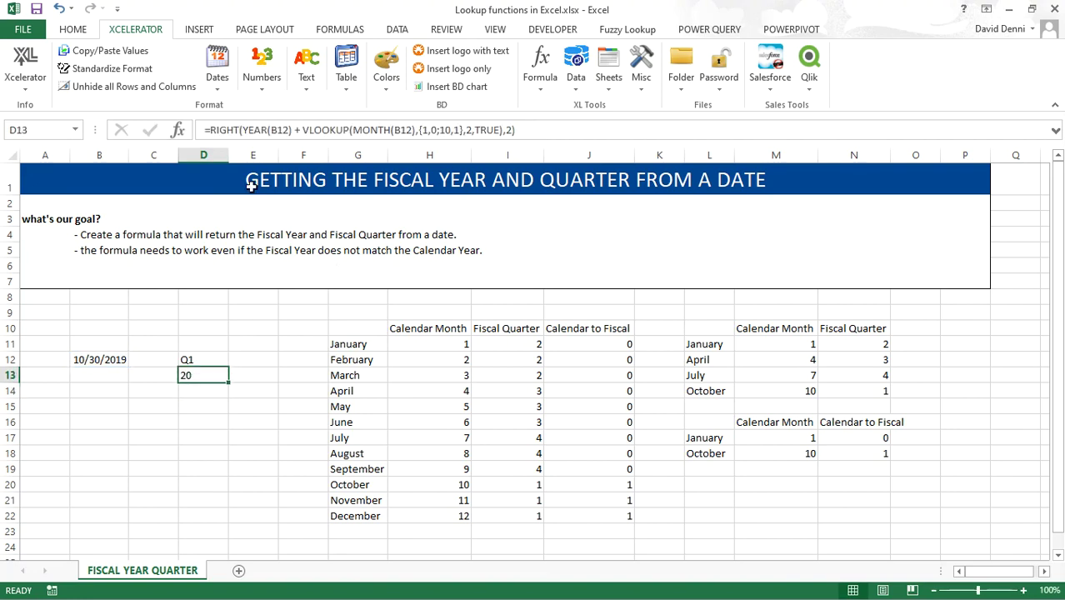
# - Prefix D13's RIGHT formula with "FY" & so the cell displays FY20
pyautogui.click(209, 130)
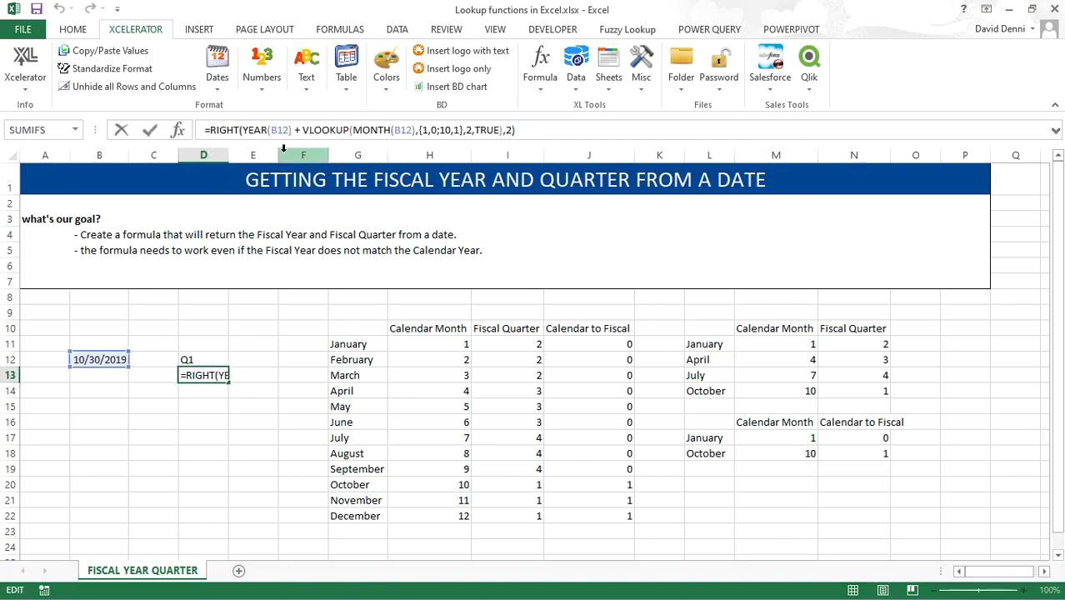
pyautogui.write('"f')
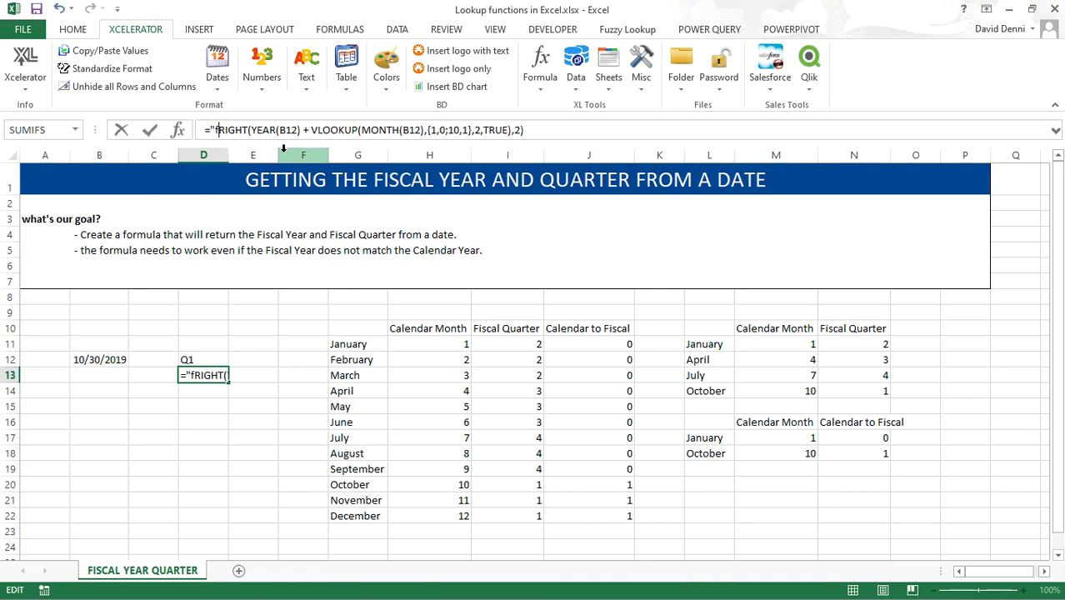
pyautogui.press('BackSpace')
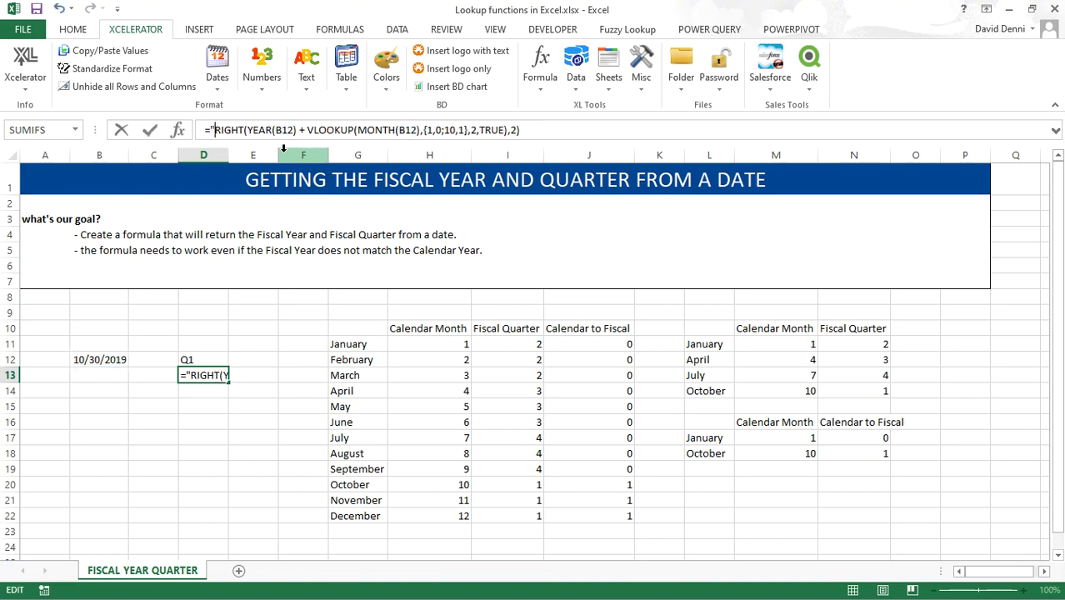
pyautogui.write('FY"')
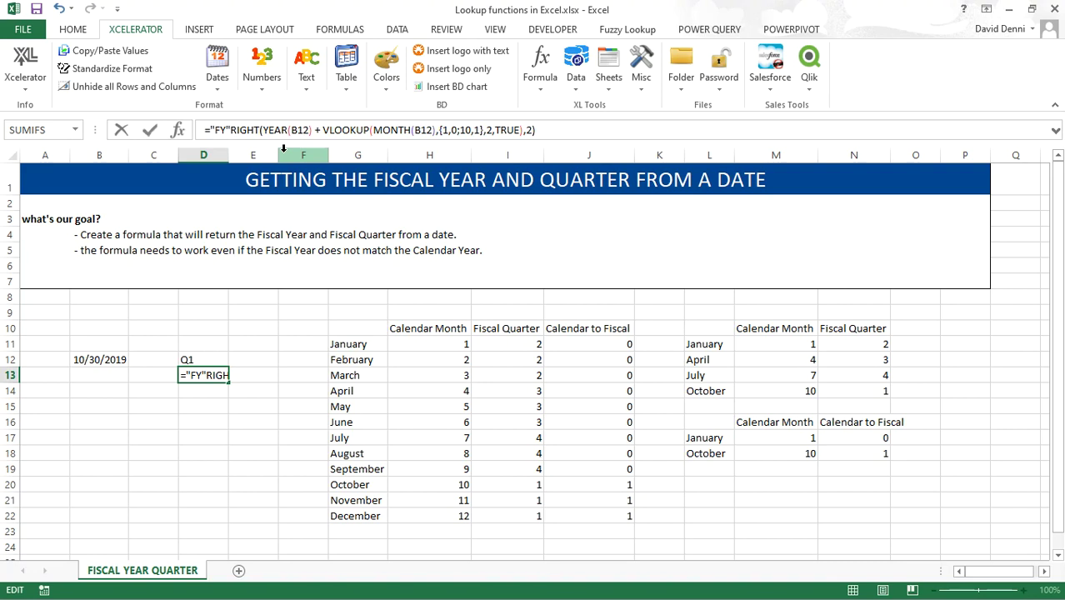
pyautogui.write(' &')
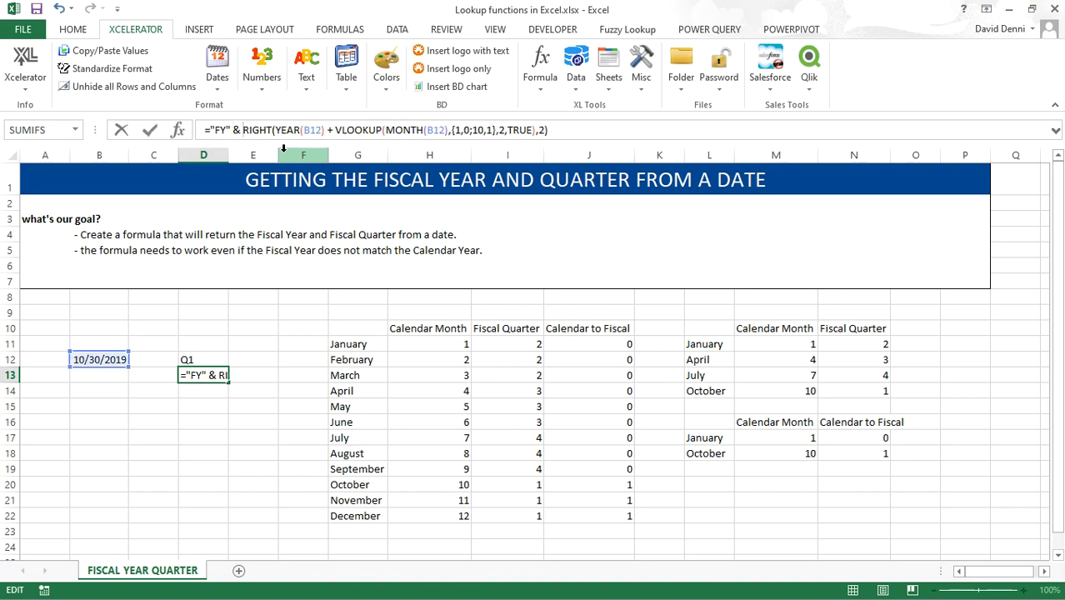
pyautogui.press('Return')
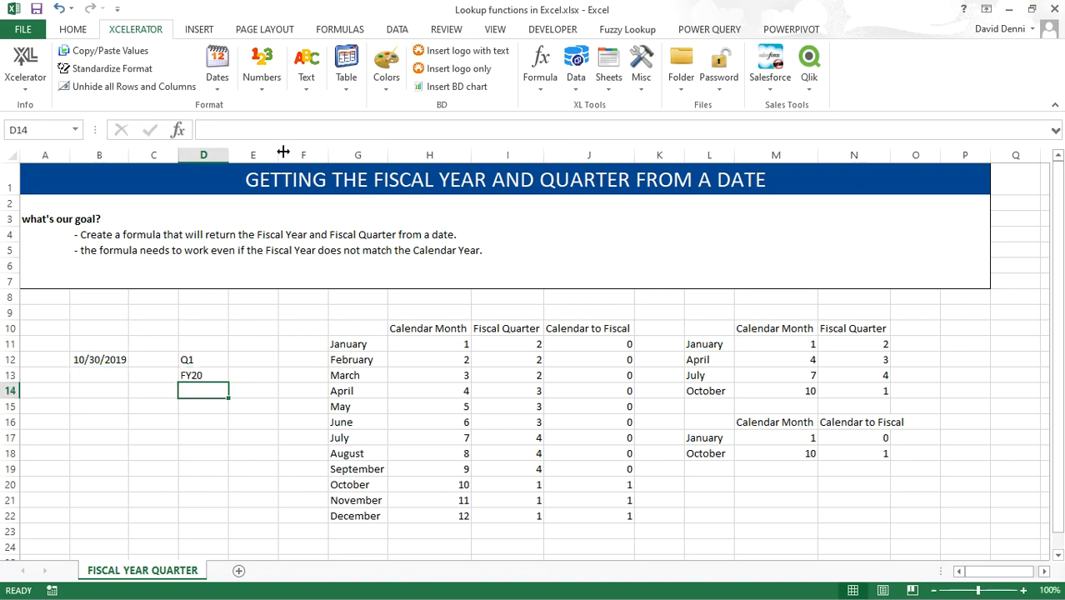
pyautogui.click(209, 376)
# - Copy D13's FY formula text and paste it into D14
pyautogui.moveTo(582, 134); pyautogui.dragTo(175, 124)
pyautogui.hotkey('ctrl', 'c')
pyautogui.press('Escape')
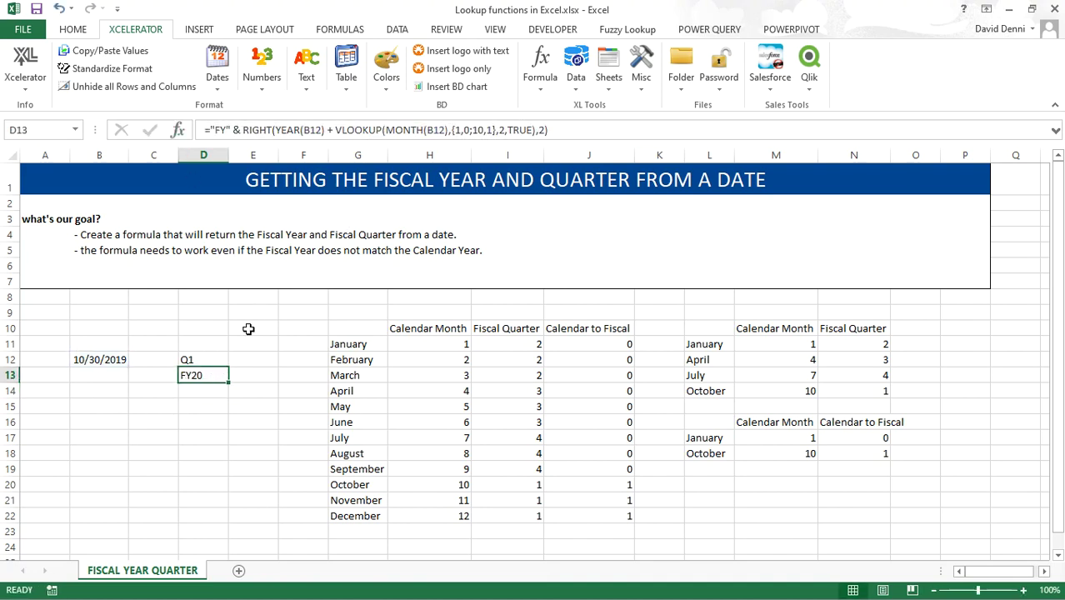
pyautogui.press('Return')
pyautogui.click(235, 130)
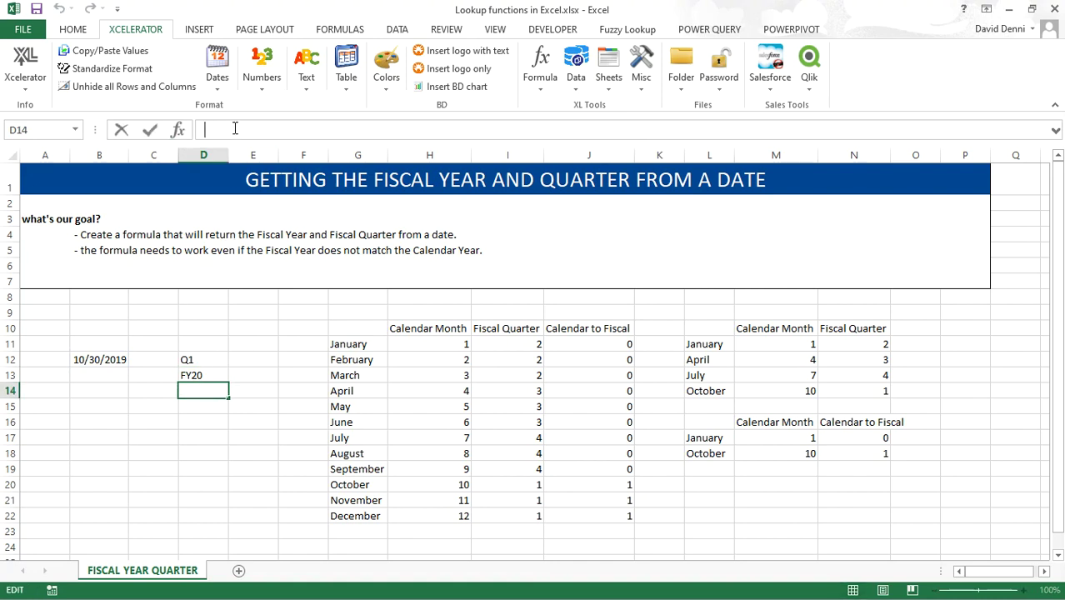
pyautogui.hotkey('ctrl', 'v')
pyautogui.press('Return')
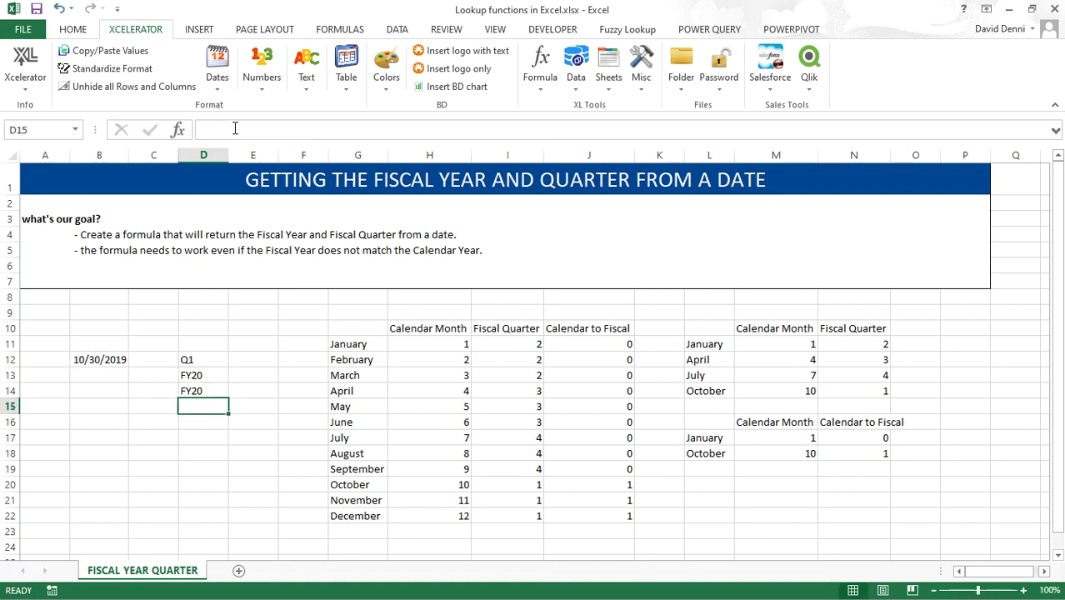
# - Append & and D12's quarter formula to D14's formula so it shows FY20Q1
pyautogui.press('Up')
pyautogui.press('Up')
pyautogui.press('Up')
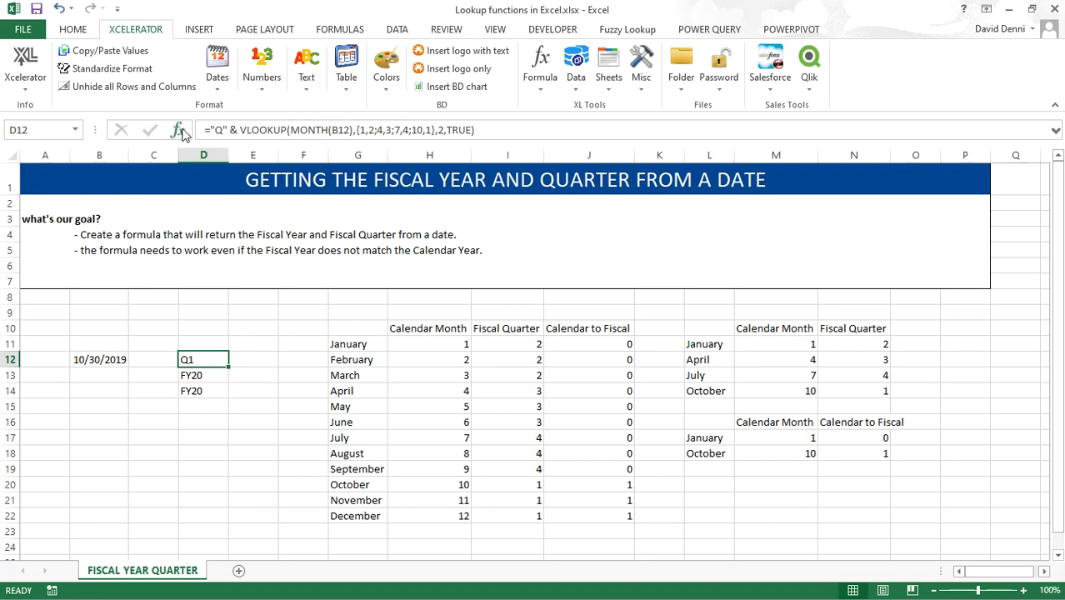
pyautogui.moveTo(205, 129); pyautogui.dragTo(504, 129)
pyautogui.hotkey('ctrl', 'c')
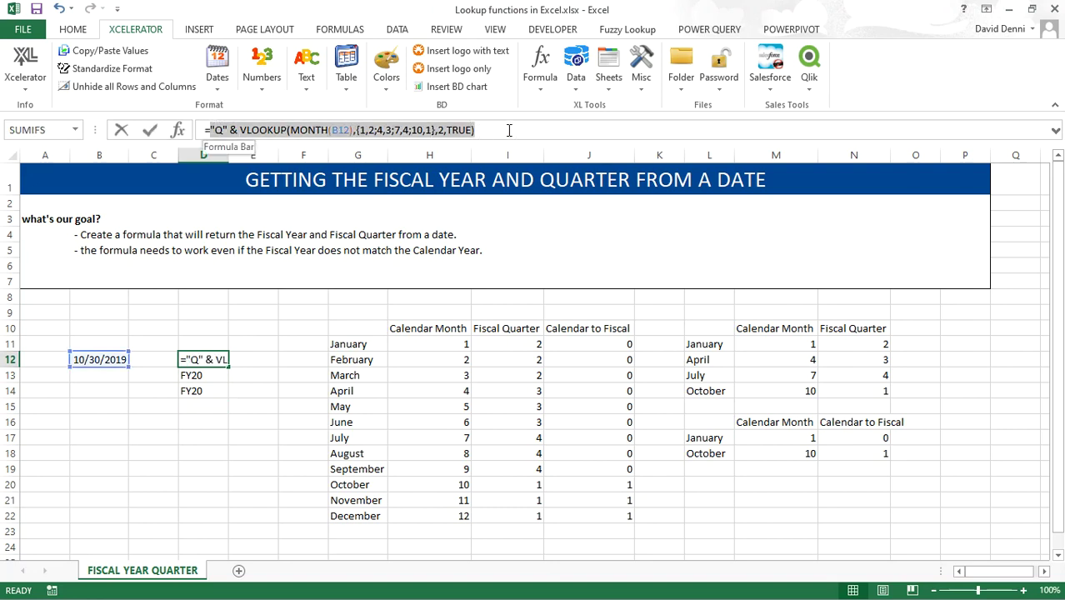
pyautogui.press('Escape')
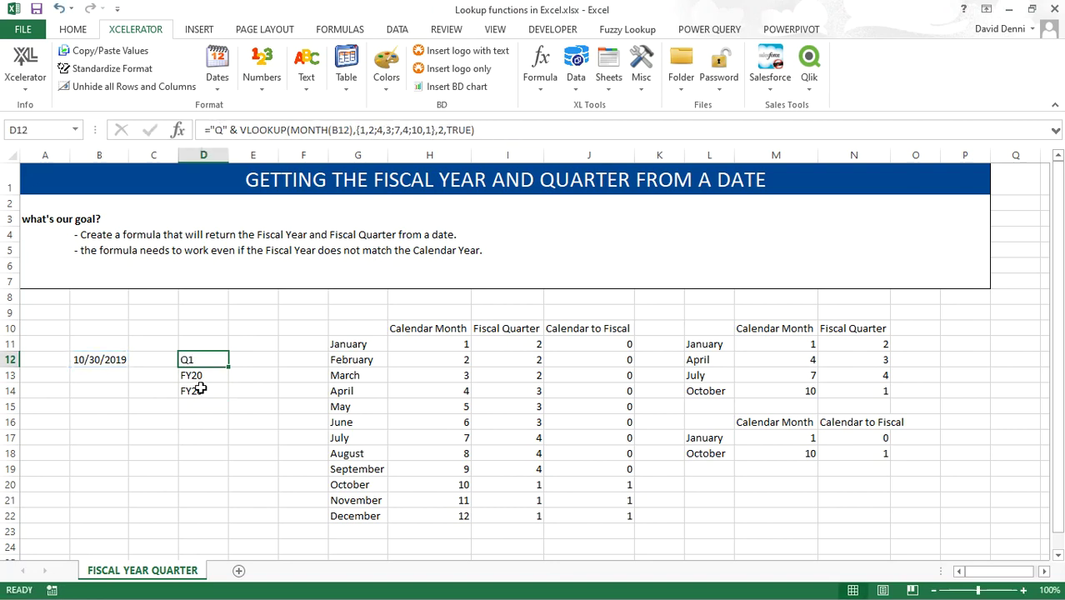
pyautogui.click(203, 389)
pyautogui.click(578, 126)
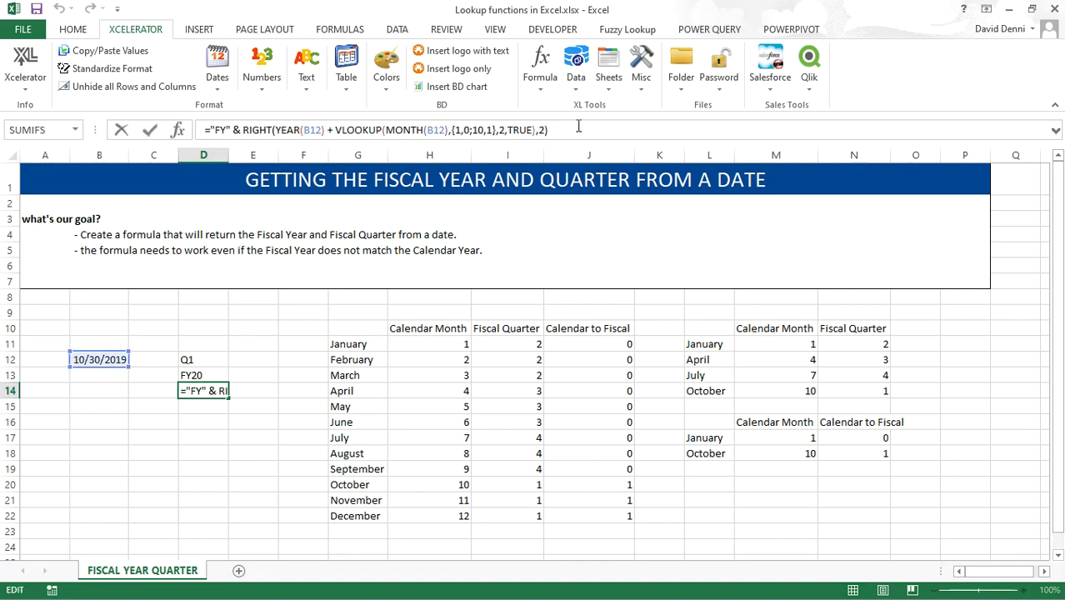
pyautogui.write('&')
pyautogui.hotkey('ctrl', 'v')
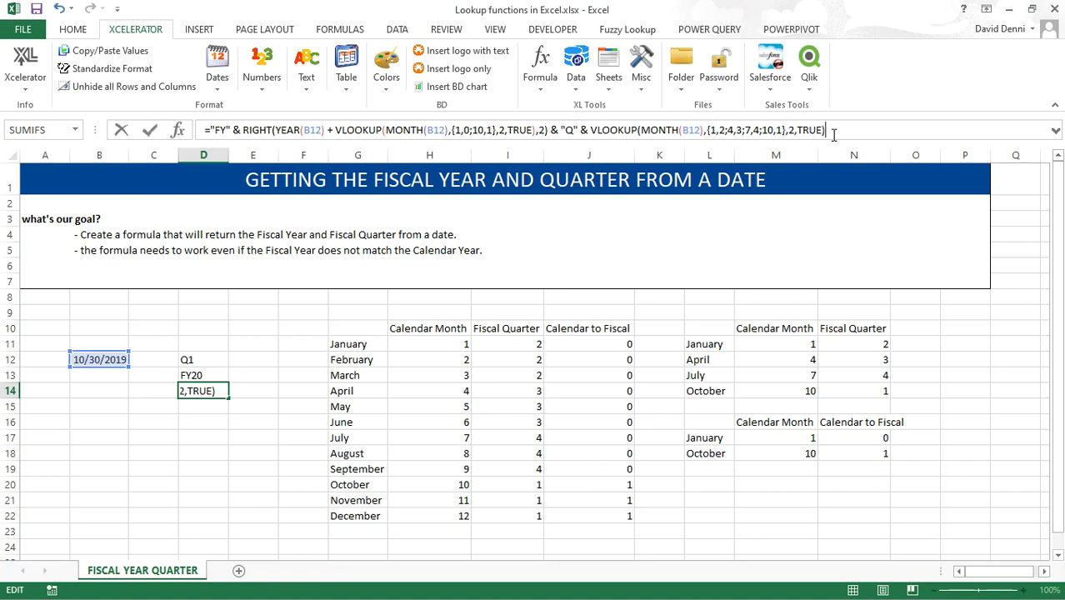
pyautogui.press('Return')
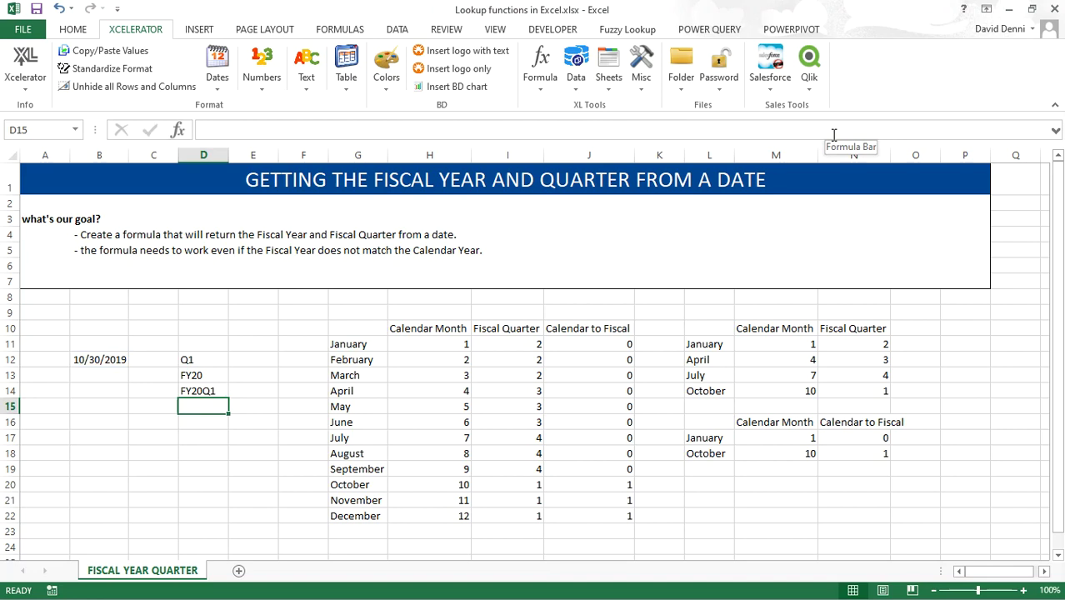
# - Change the date in B12 to 1/30/2020
pyautogui.click(113, 359)
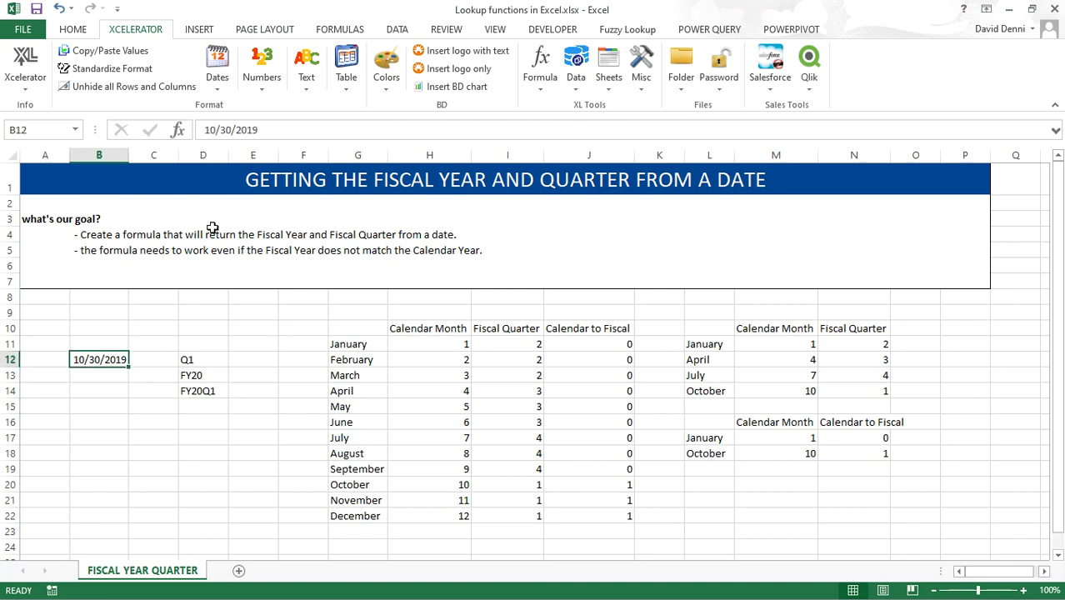
pyautogui.click(277, 131)
pyautogui.press('BackSpace')
pyautogui.press('BackSpace')
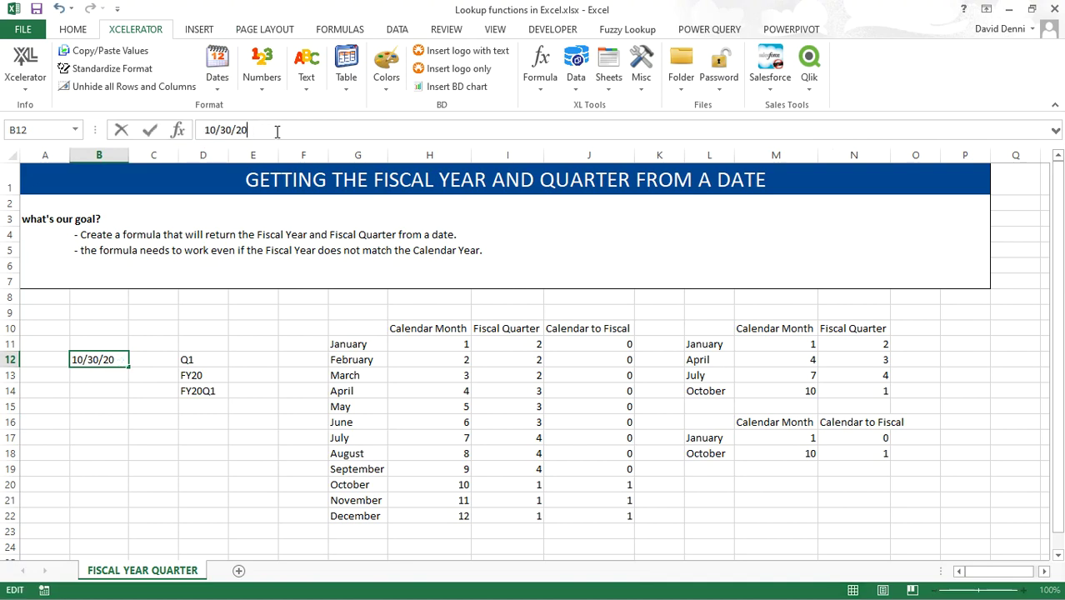
pyautogui.write('20')
pyautogui.click(216, 131)
pyautogui.press('BackSpace')
pyautogui.press('Return')
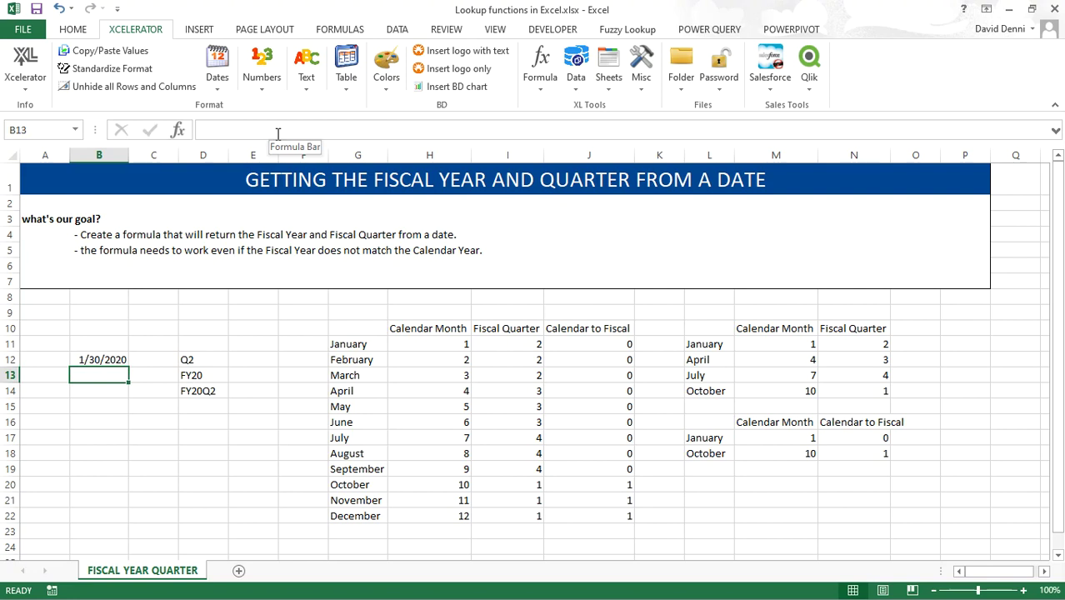
# - Change B12 to 1/30/2023 so the results become Q2, FY23 and FY23Q2
pyautogui.click(102, 359)
pyautogui.click(267, 131)
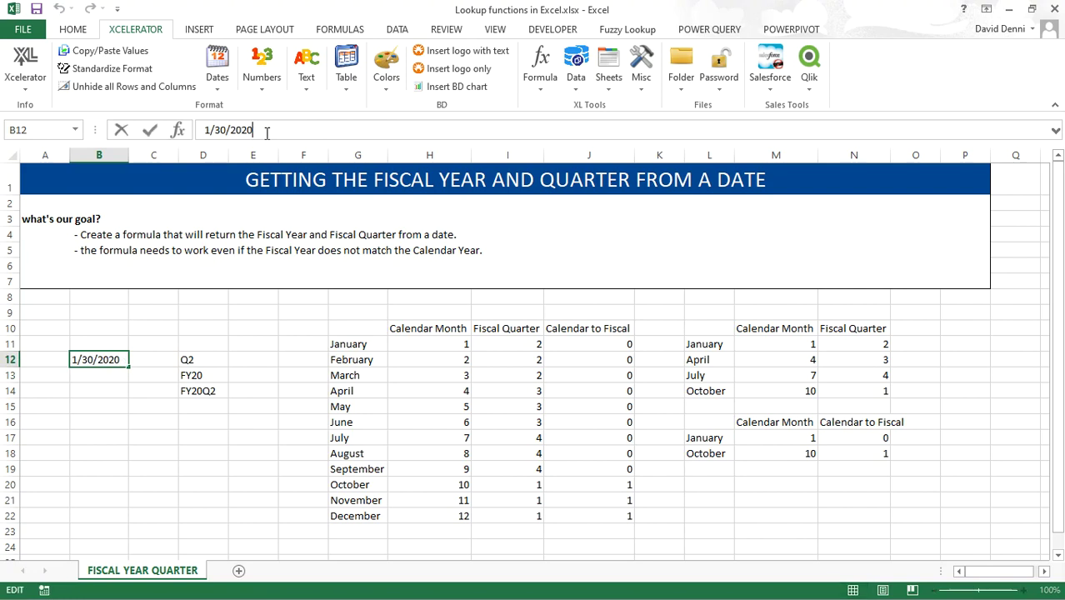
pyautogui.press('BackSpace')
pyautogui.write('3')
pyautogui.press('Return')
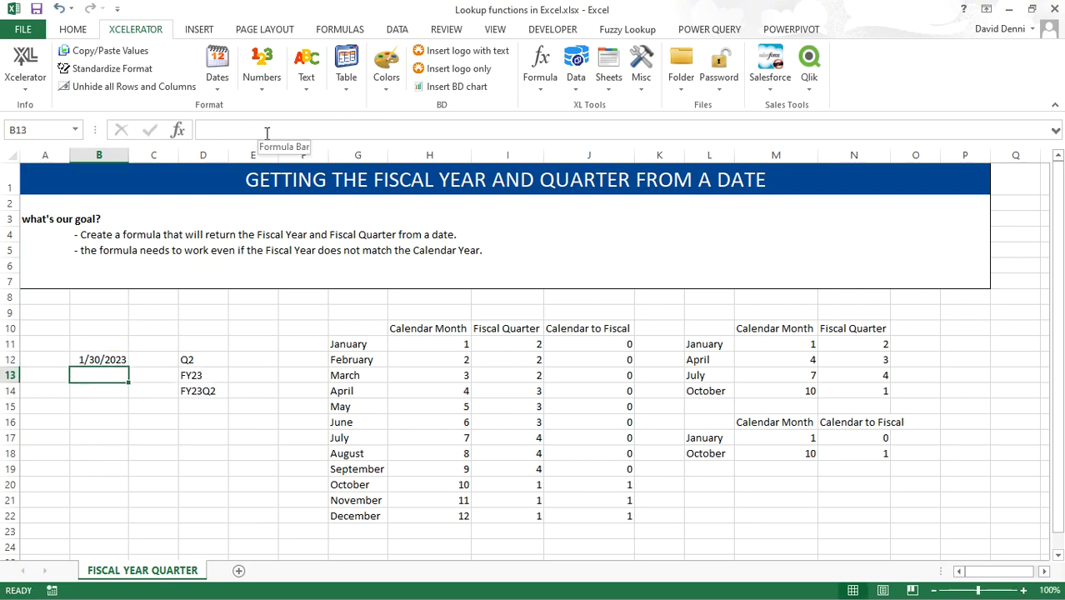